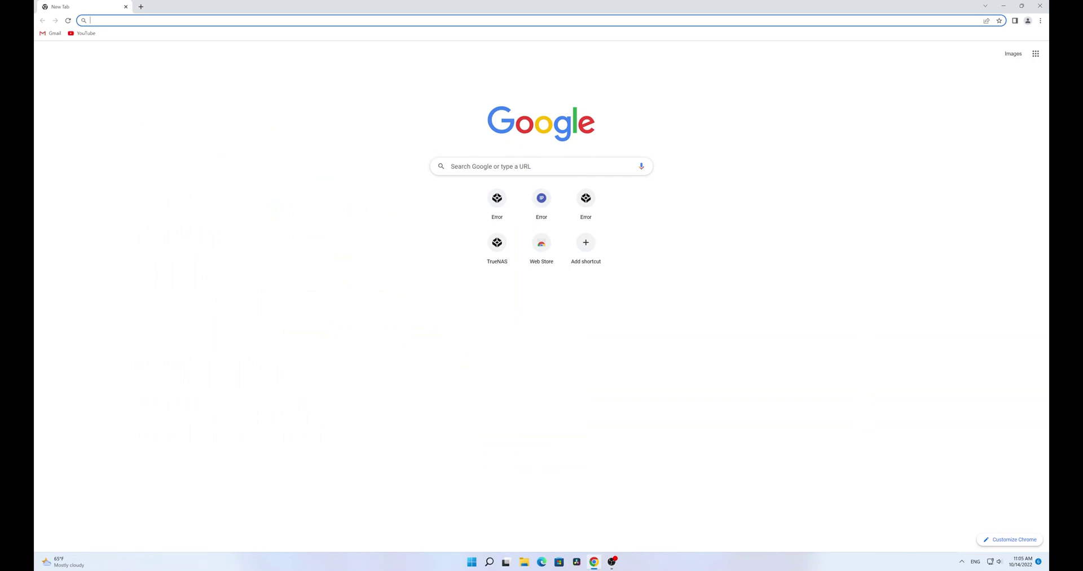
# Search Google for 'truenas' and open truenas.com, scrolled to the CORE, Enterprise and SCALE cards.
pyautogui.write('truenas')
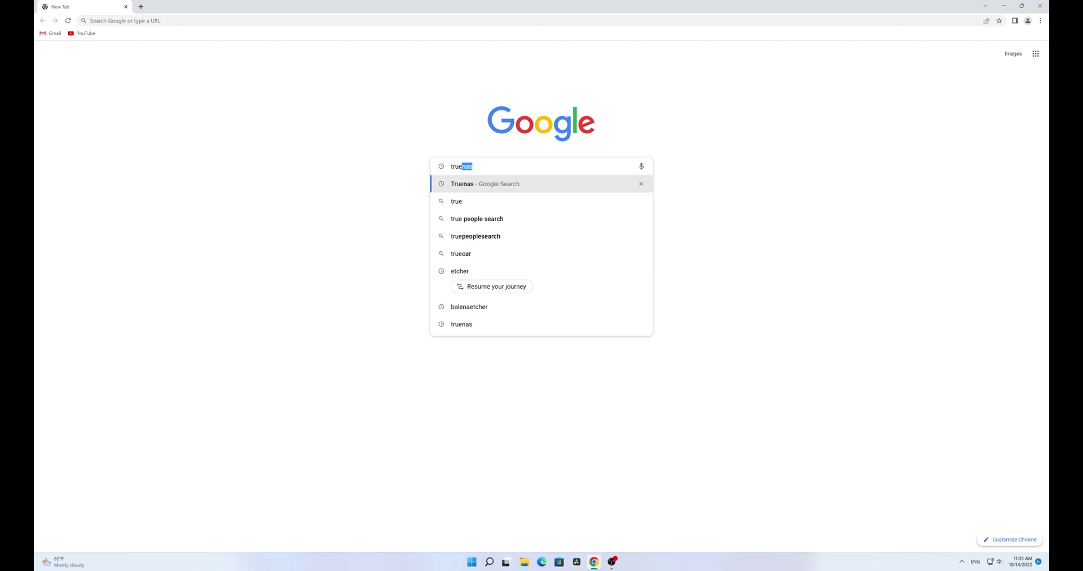
pyautogui.press('Return')
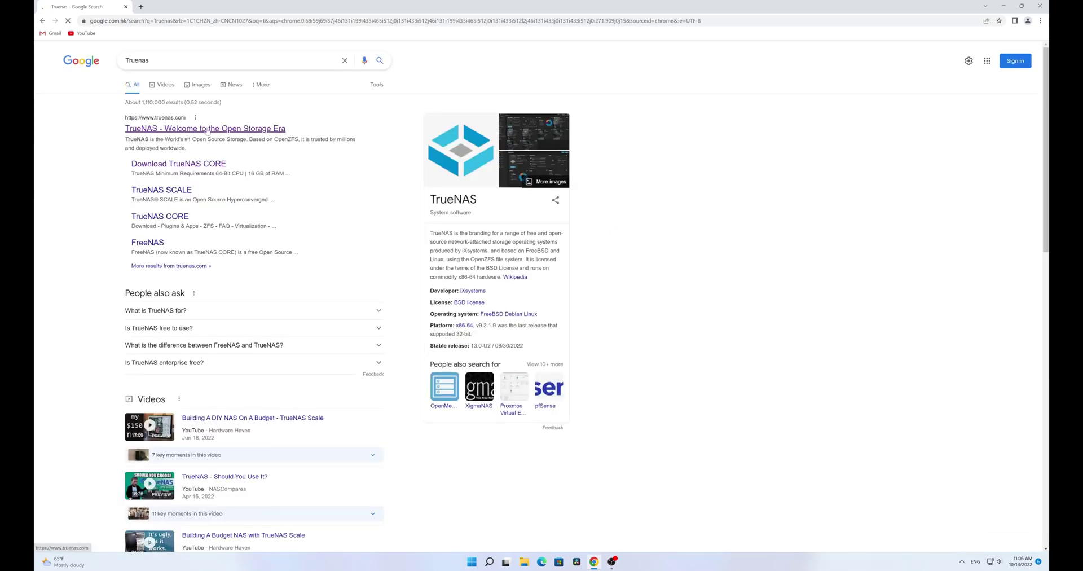
pyautogui.click(207, 130)
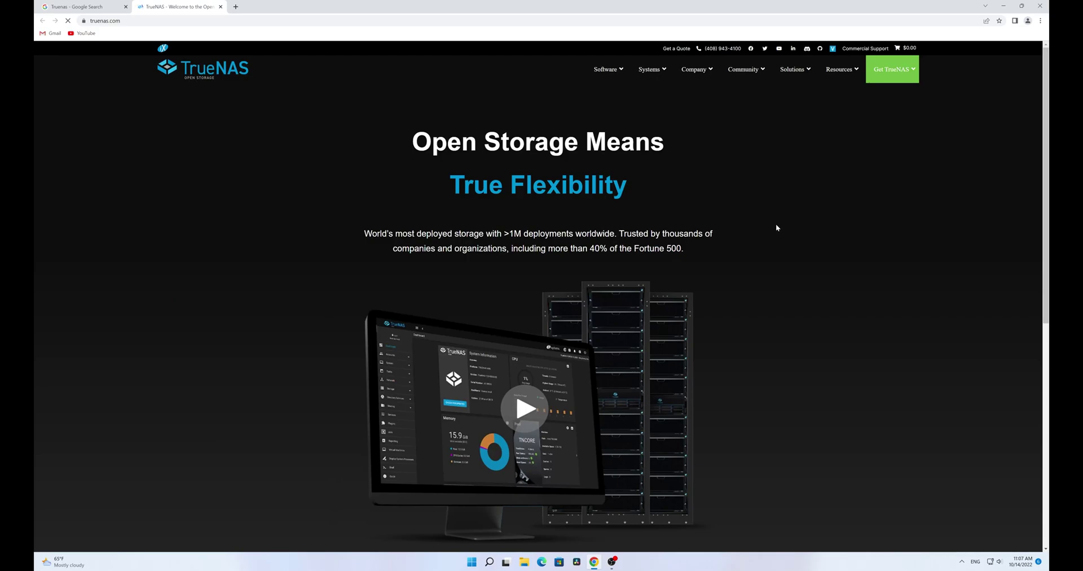
pyautogui.scroll(-7, 773, 217)
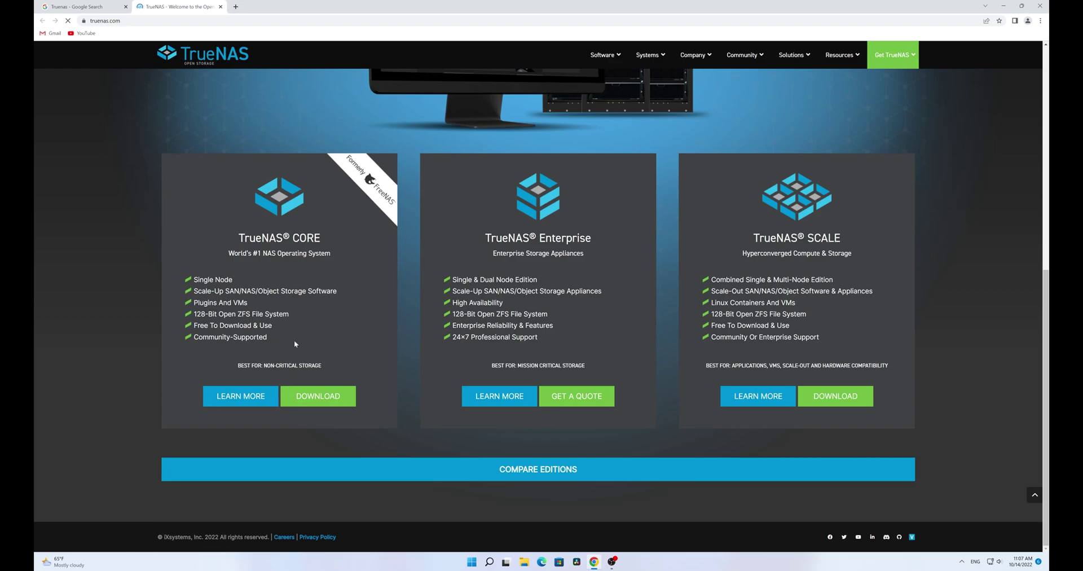
# Download the TrueNAS CORE 13.0-U2 stable image, skipping the newsletter sign-up.
pyautogui.click(325, 397)
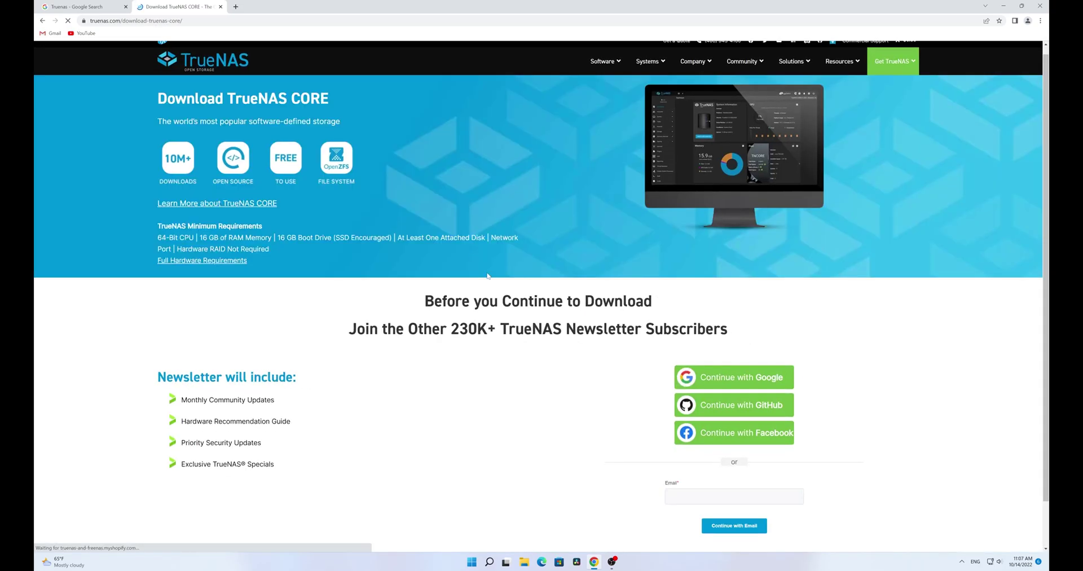
pyautogui.scroll(-1, 516, 247)
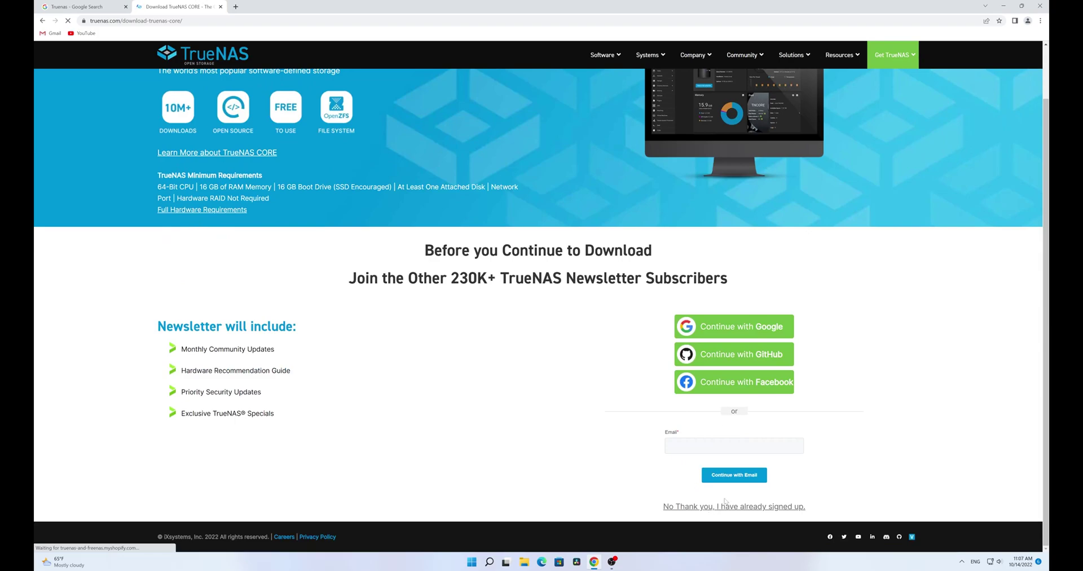
pyautogui.click(740, 507)
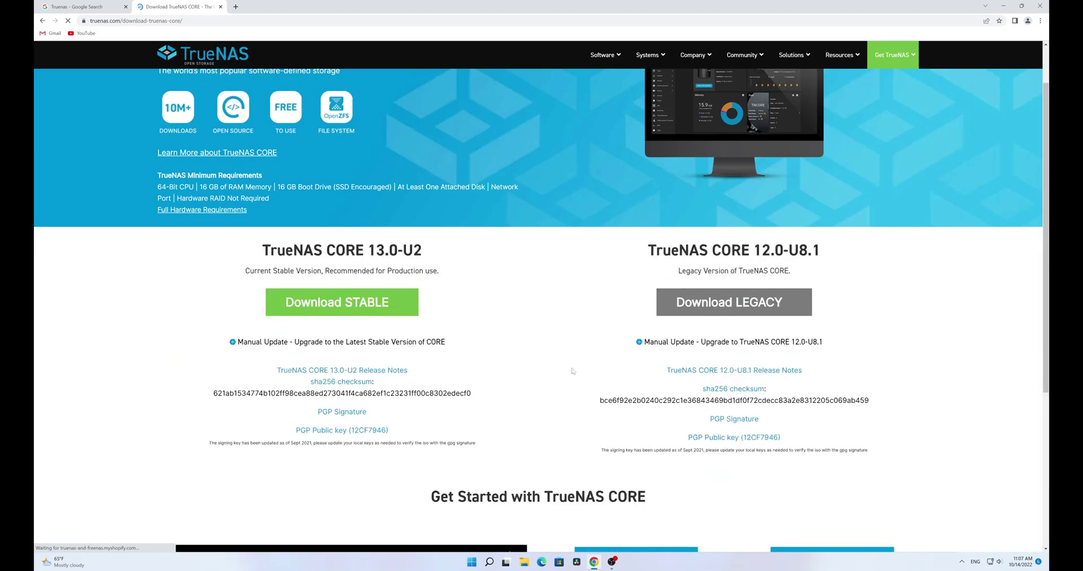
pyautogui.scroll(-4, 573, 370)
pyautogui.scroll(3, 573, 370)
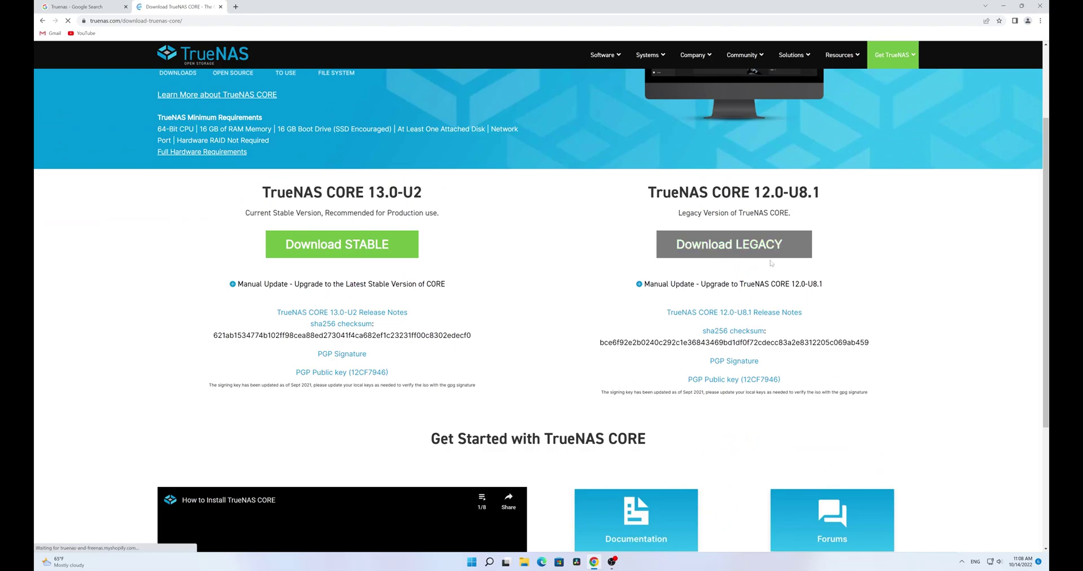
pyautogui.click(341, 248)
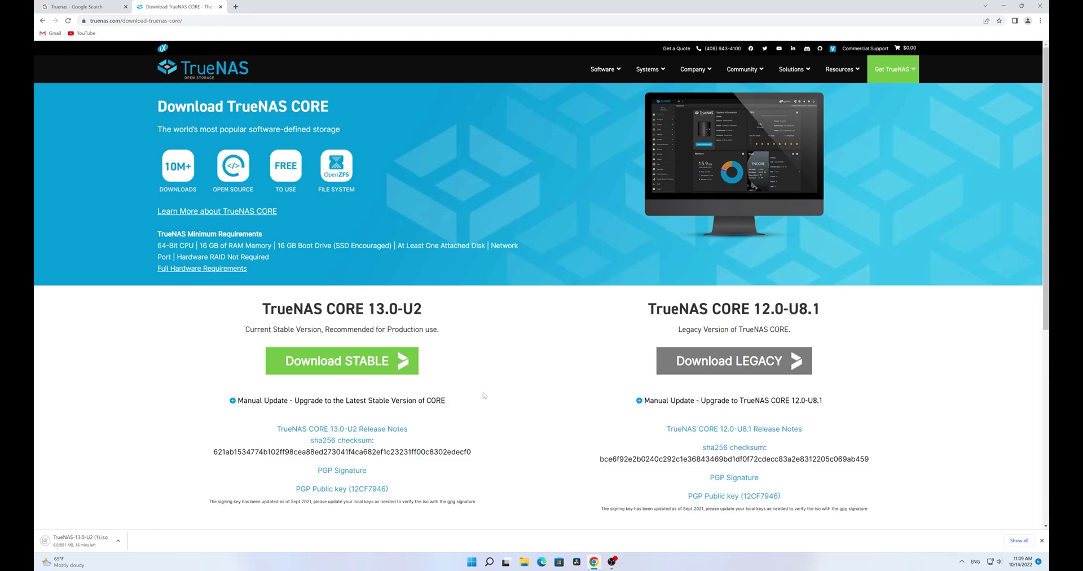
# In a new tab, search 'balenaetcher' and go to the balenaEtcher website.
pyautogui.click(236, 7)
pyautogui.click(564, 166)
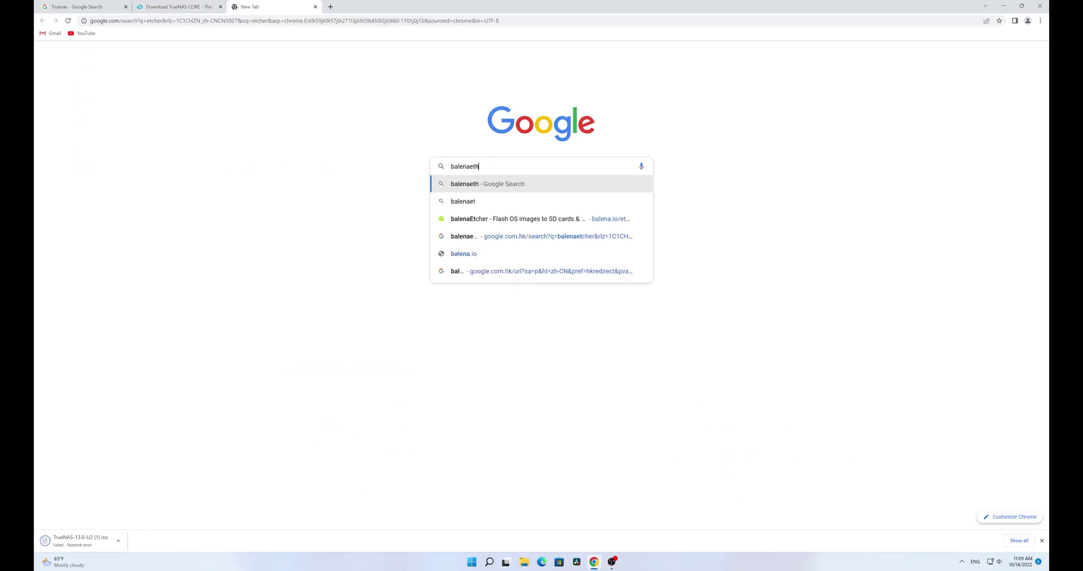
pyautogui.write('cher')
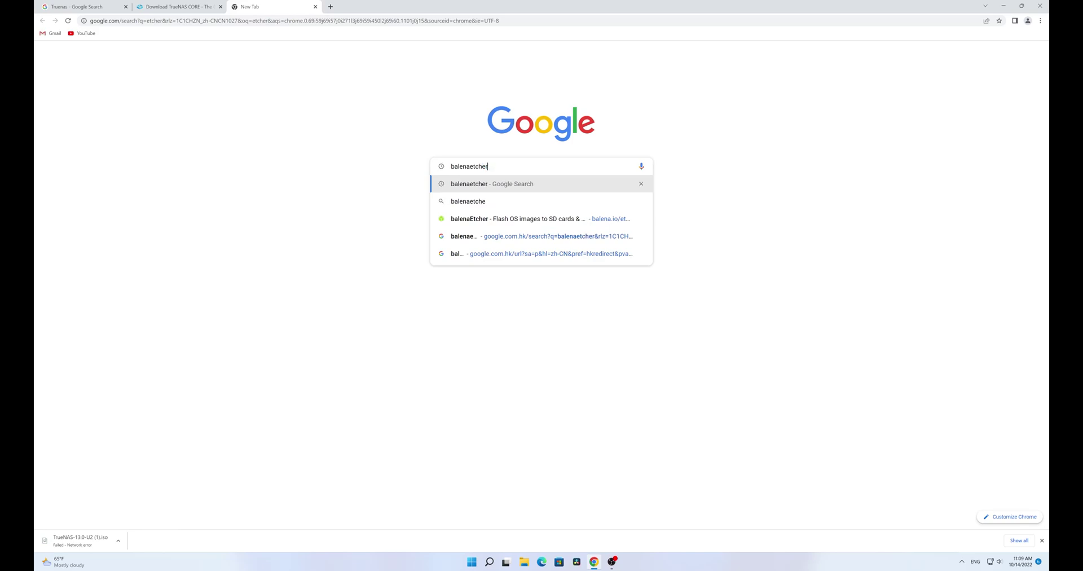
pyautogui.press('Down')
pyautogui.press('Return')
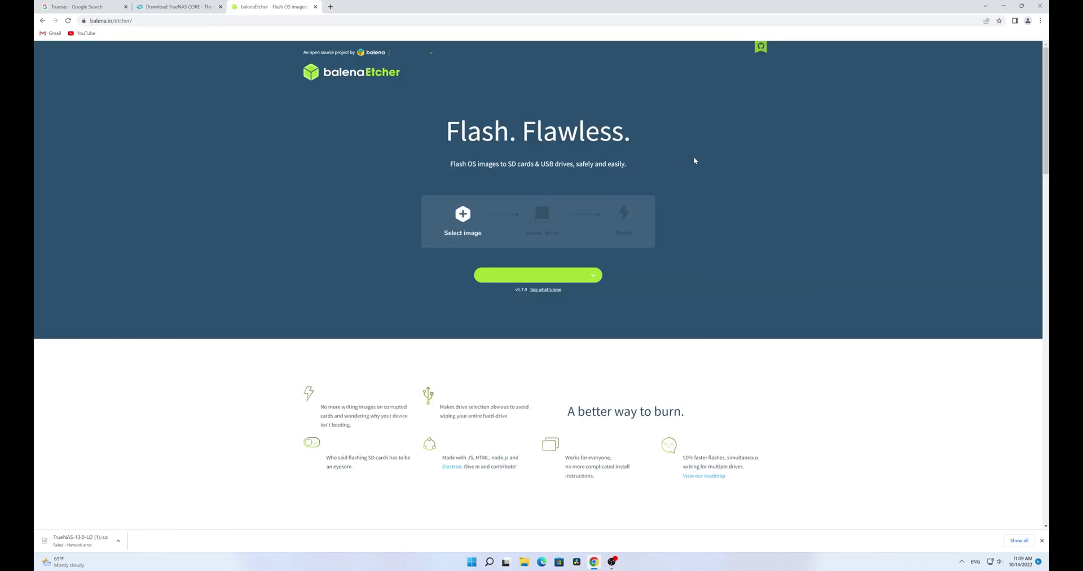
# Download the portable Windows version of Etcher.
pyautogui.scroll(-4, 699, 158)
pyautogui.scroll(1, 699, 159)
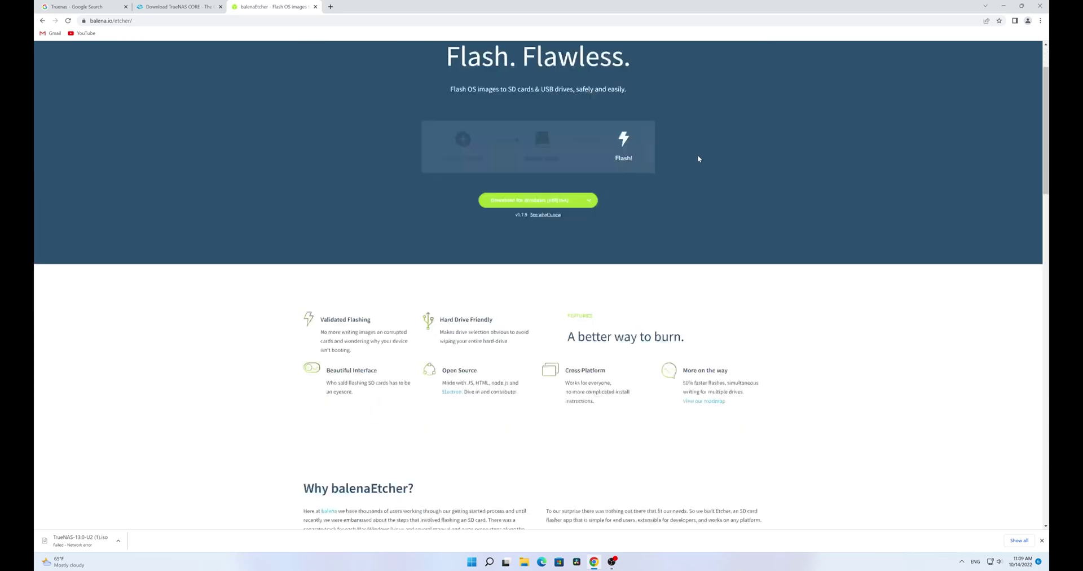
pyautogui.scroll(2, 698, 159)
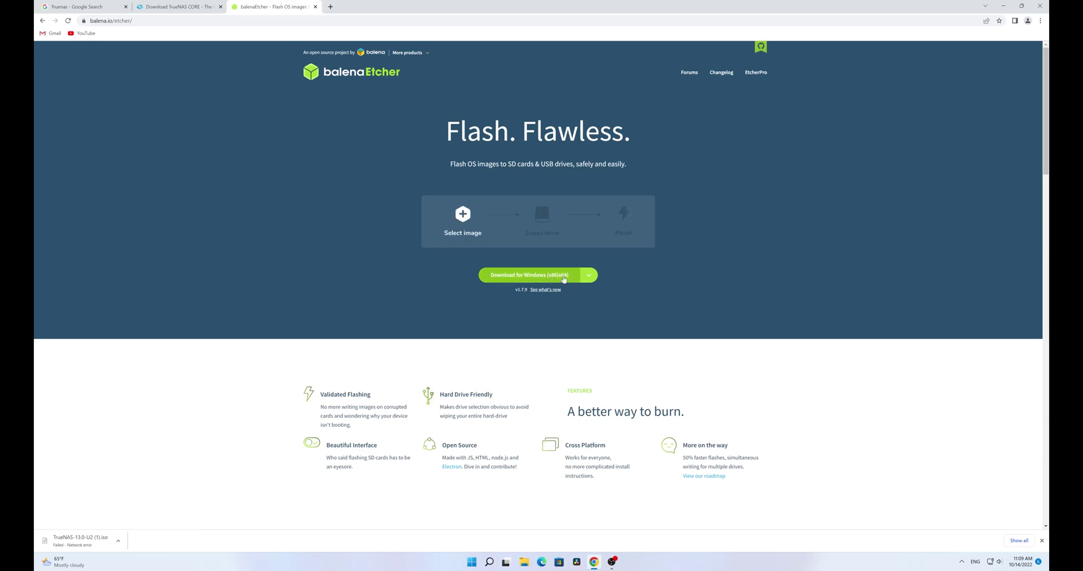
pyautogui.moveTo(539, 200)
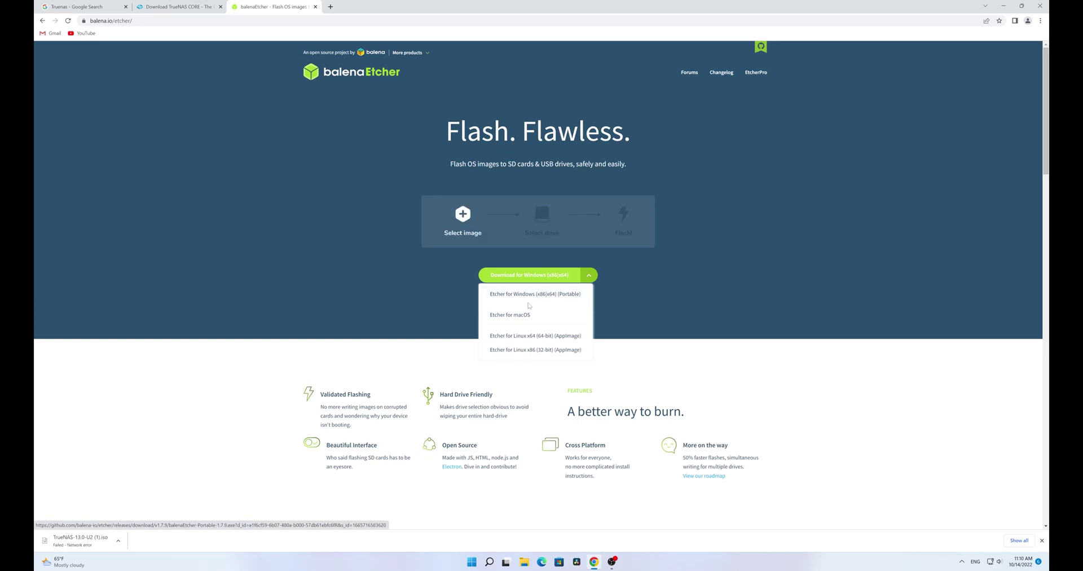
pyautogui.scroll(-2, 530, 299)
pyautogui.scroll(1, 534, 277)
pyautogui.scroll(1, 540, 250)
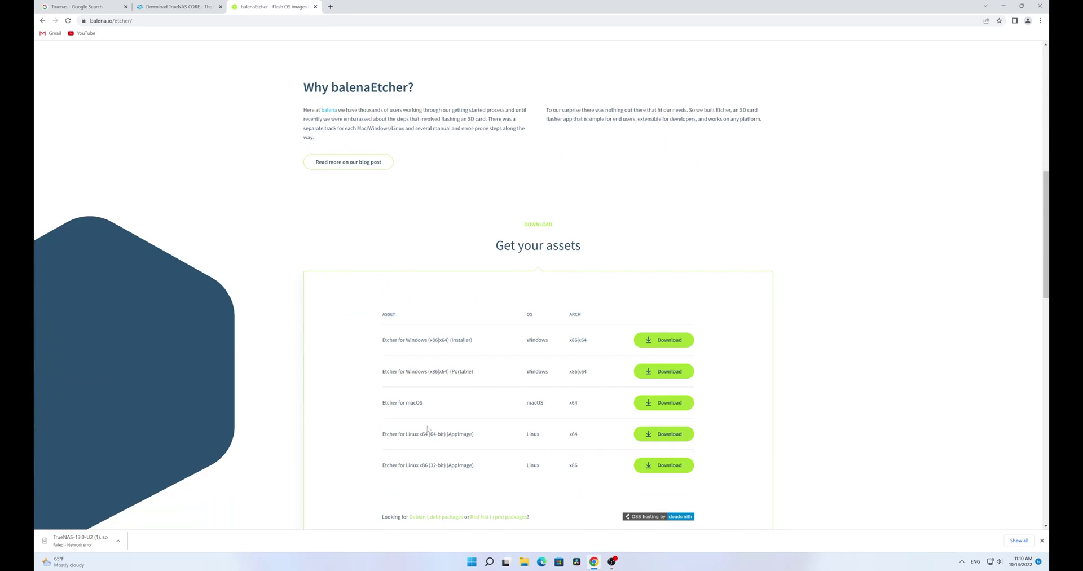
pyautogui.click(663, 373)
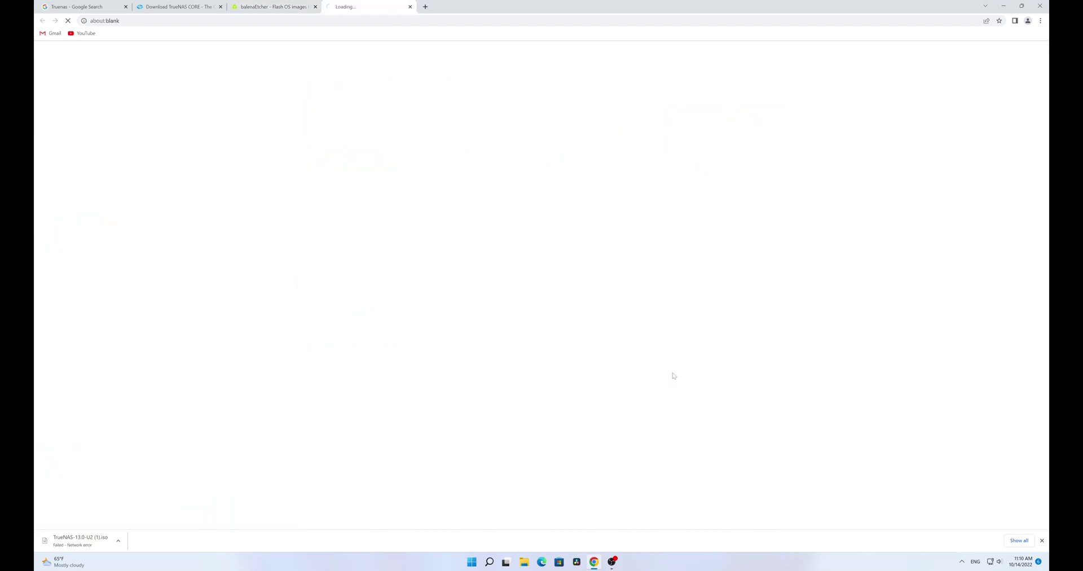
# Flash the TrueNAS-13.0-U2 image from Downloads onto the SanDisk USB drive.
pyautogui.scroll(-3, 681, 193)
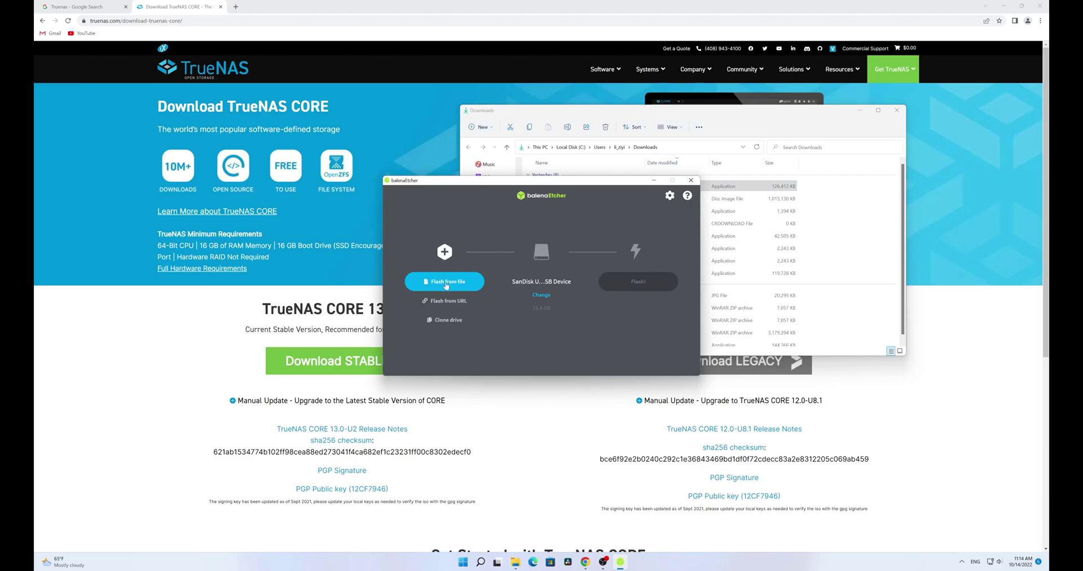
pyautogui.click(446, 283)
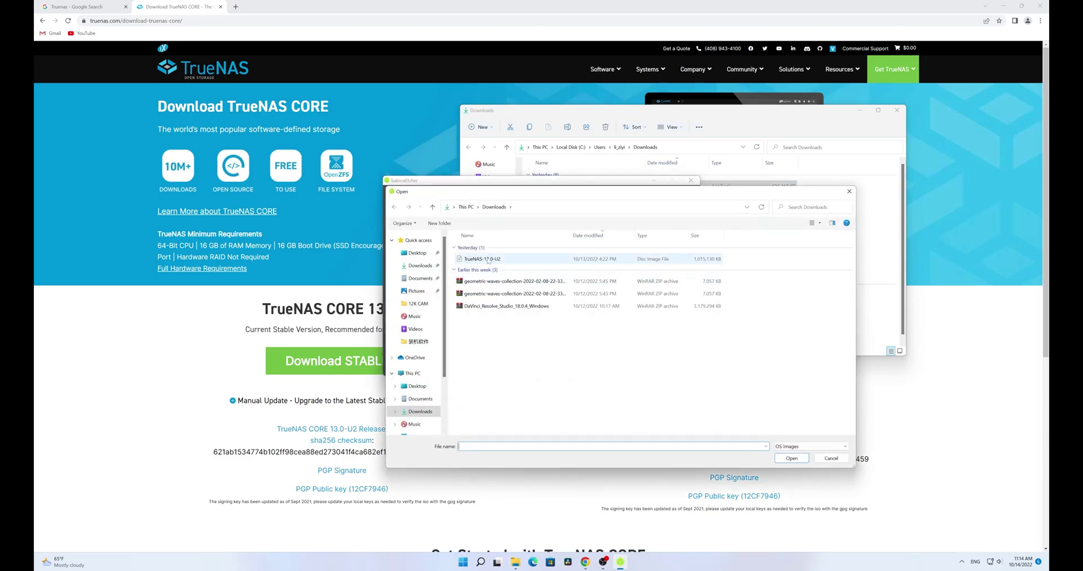
pyautogui.click(488, 260)
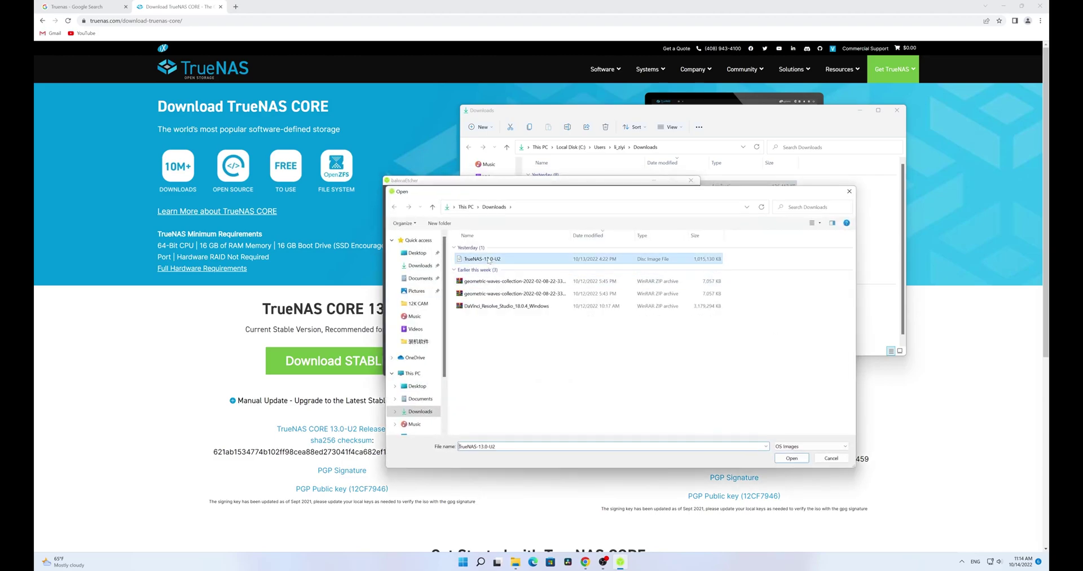
pyautogui.doubleClick(488, 260)
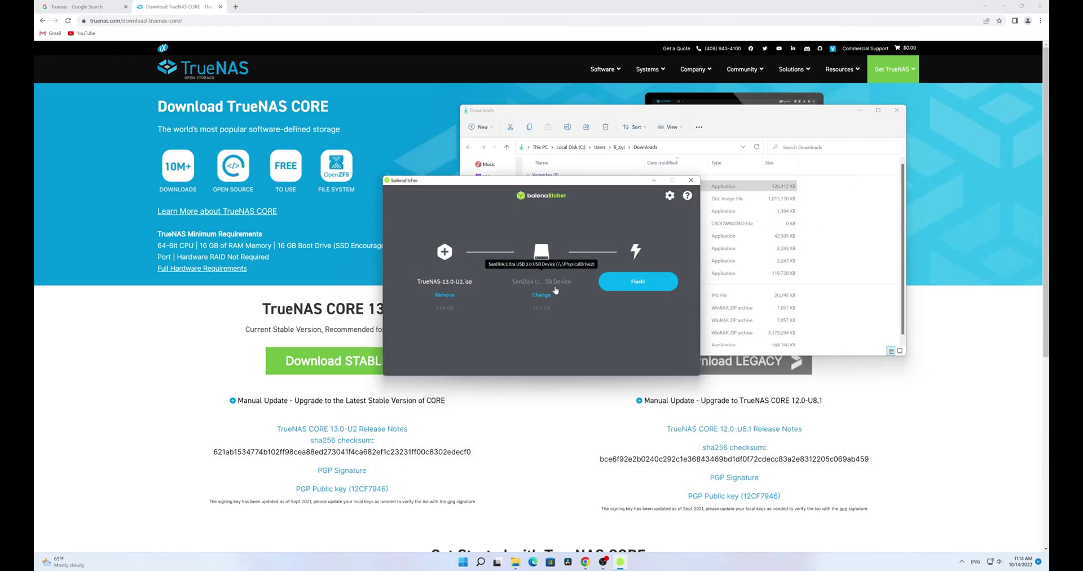
pyautogui.click(645, 284)
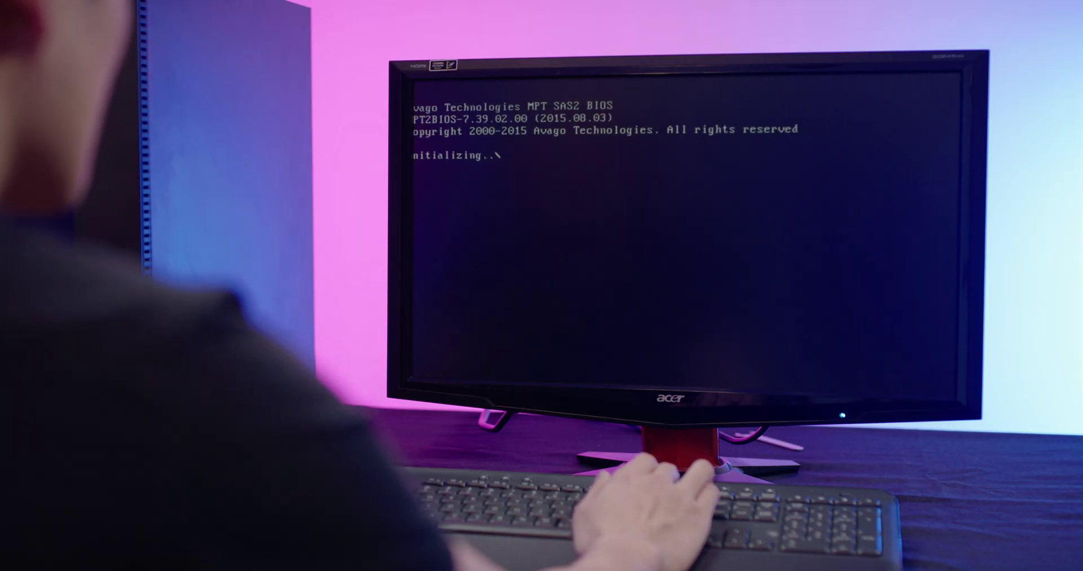
# Boot the server from USB:SanDisk via the F11 boot menu and launch the TrueNAS installer.
pyautogui.press('F11')
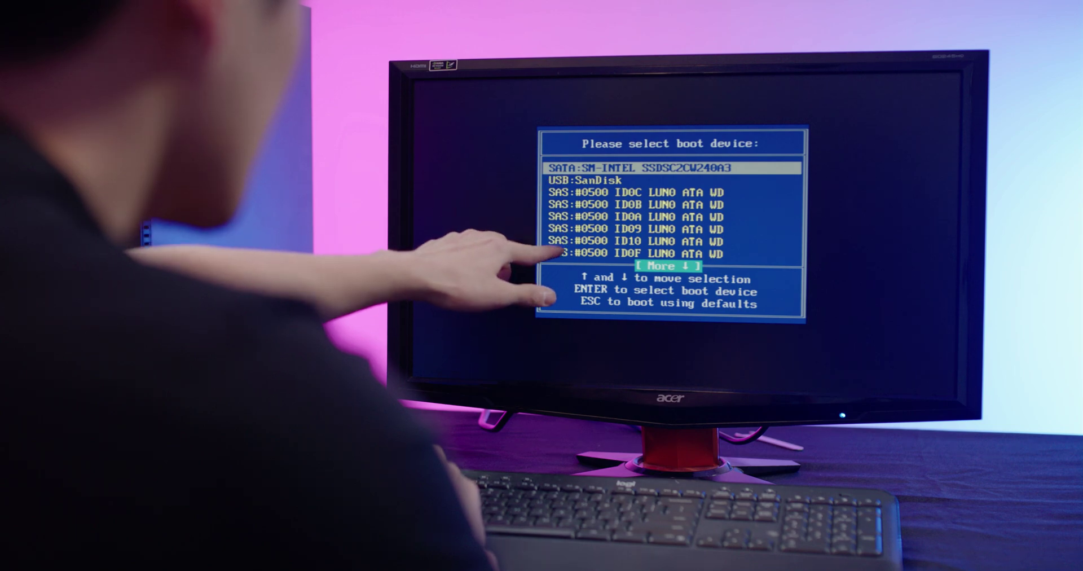
pyautogui.press('Down')
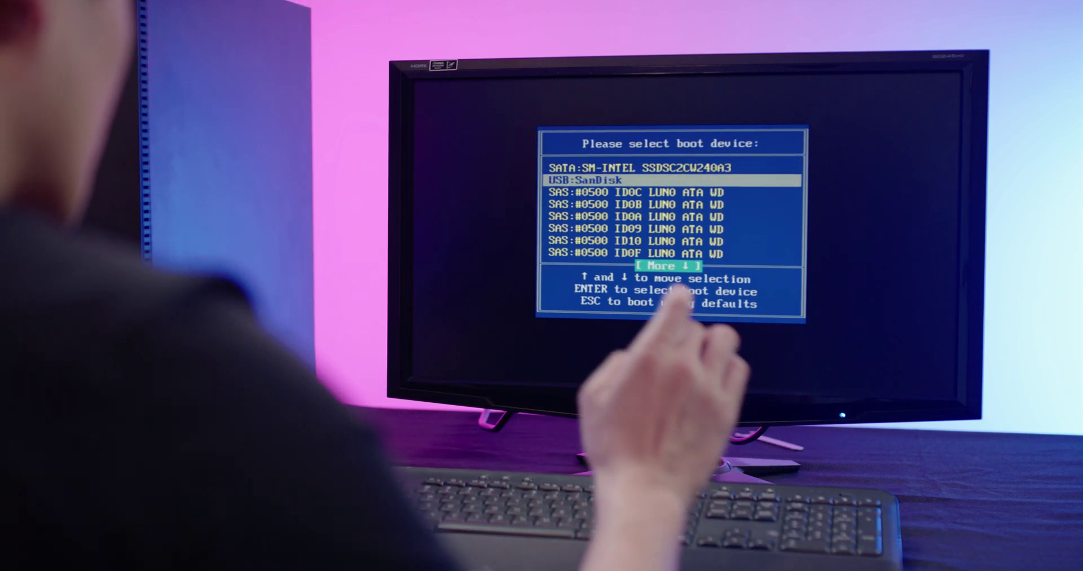
pyautogui.press('Return')
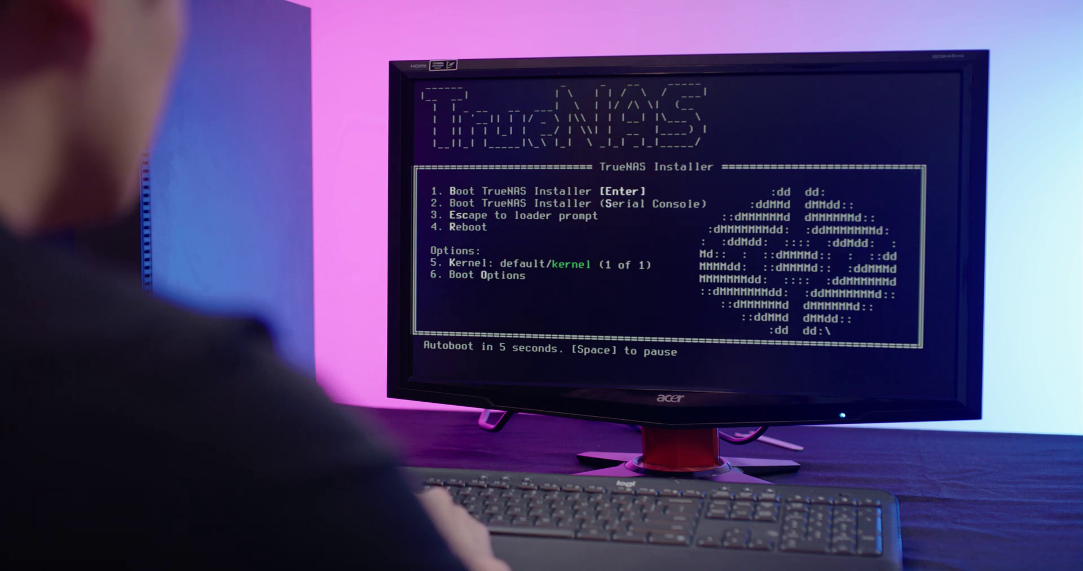
pyautogui.press('Return')
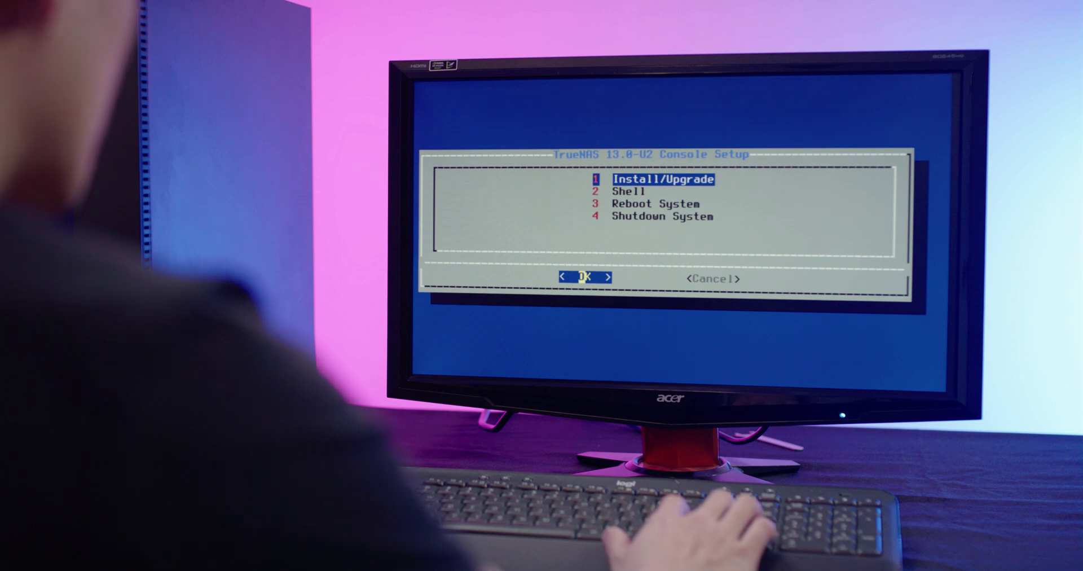
# Install TrueNAS CORE on ada0 in BIOS boot mode with a 16GB swap partition.
pyautogui.press('Return')
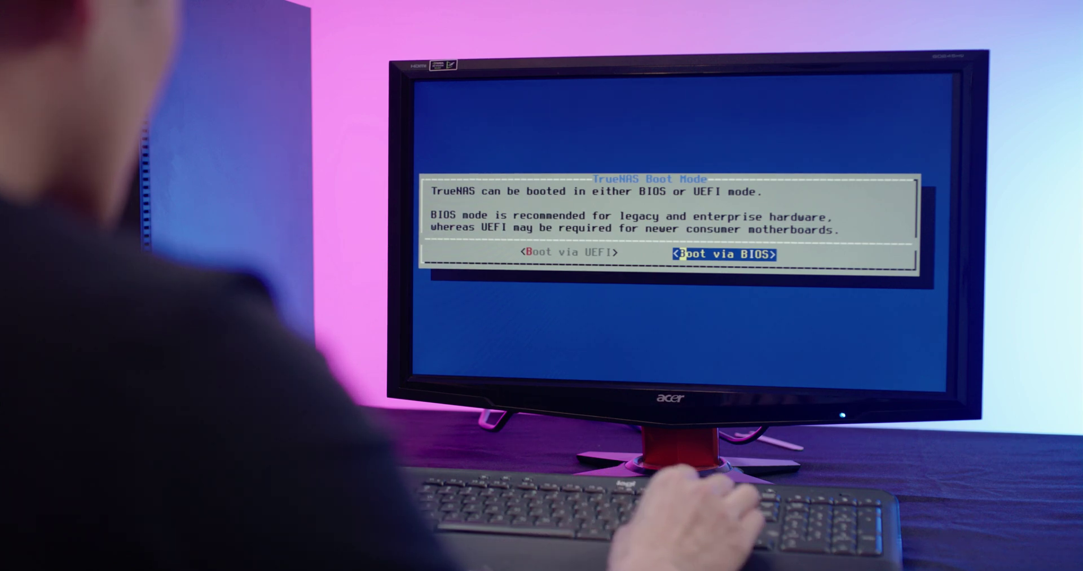
pyautogui.press('Right')
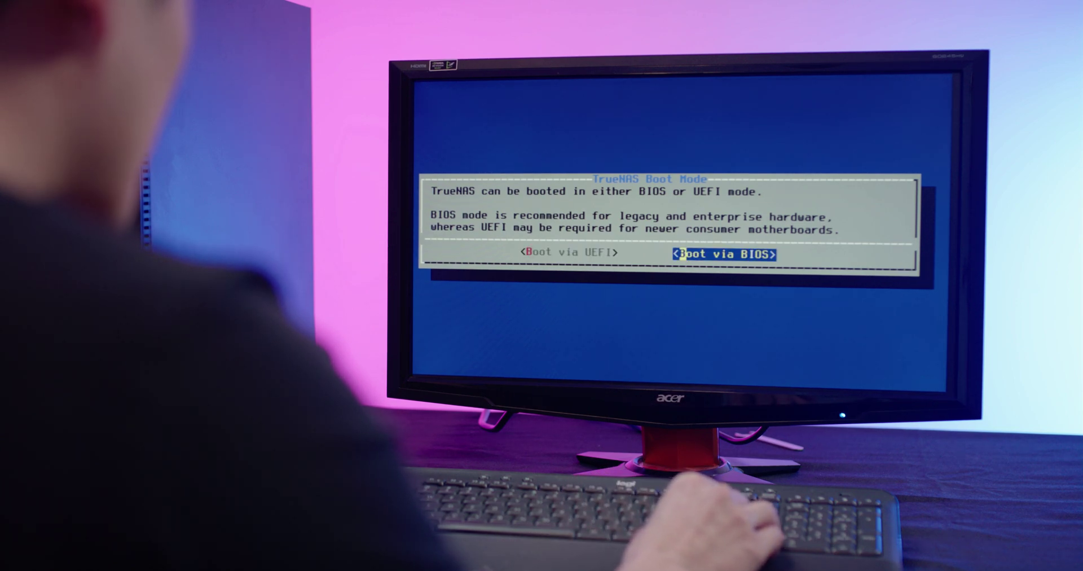
pyautogui.press('Return')
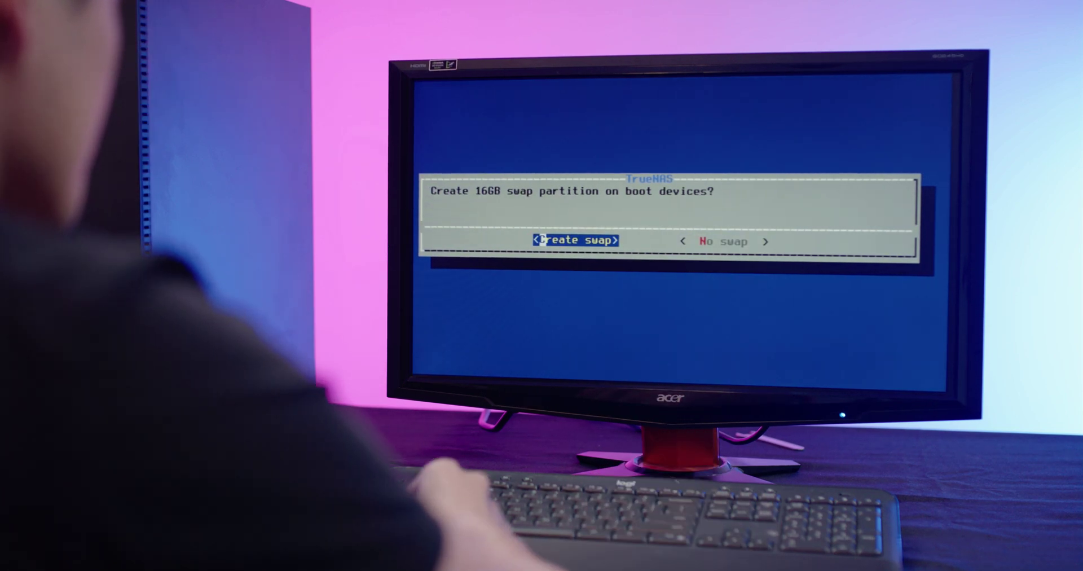
pyautogui.press('Return')
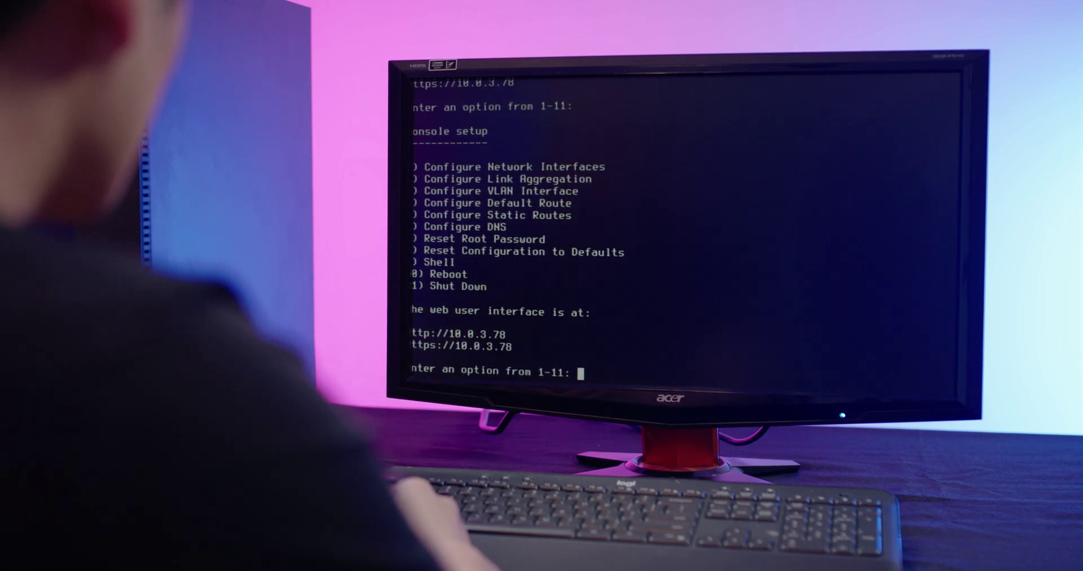
# Select network interface 2 in console option 1, keeping it without deleting or resetting.
pyautogui.write('1')
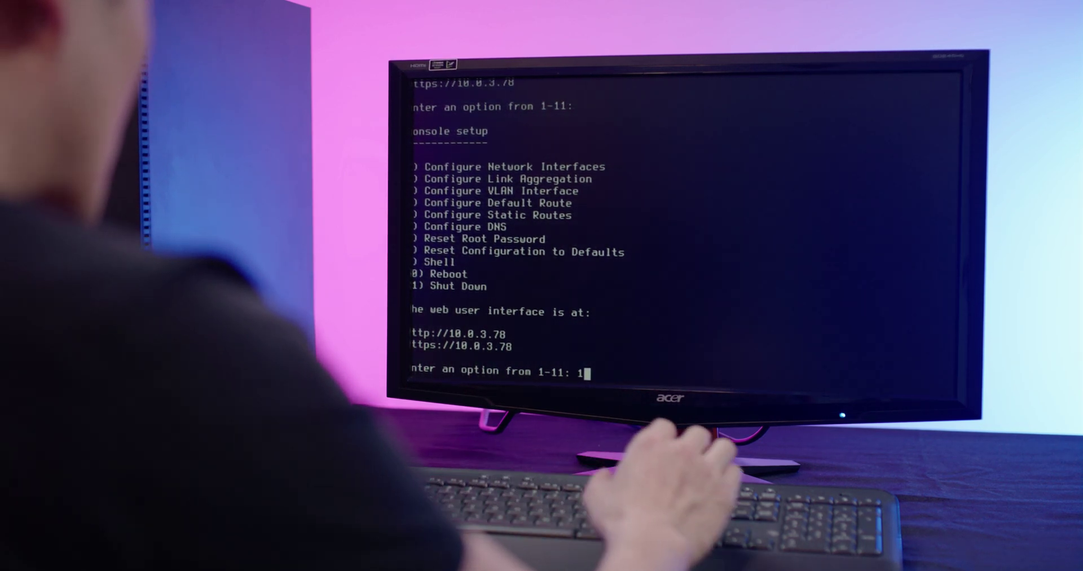
pyautogui.press('Return')
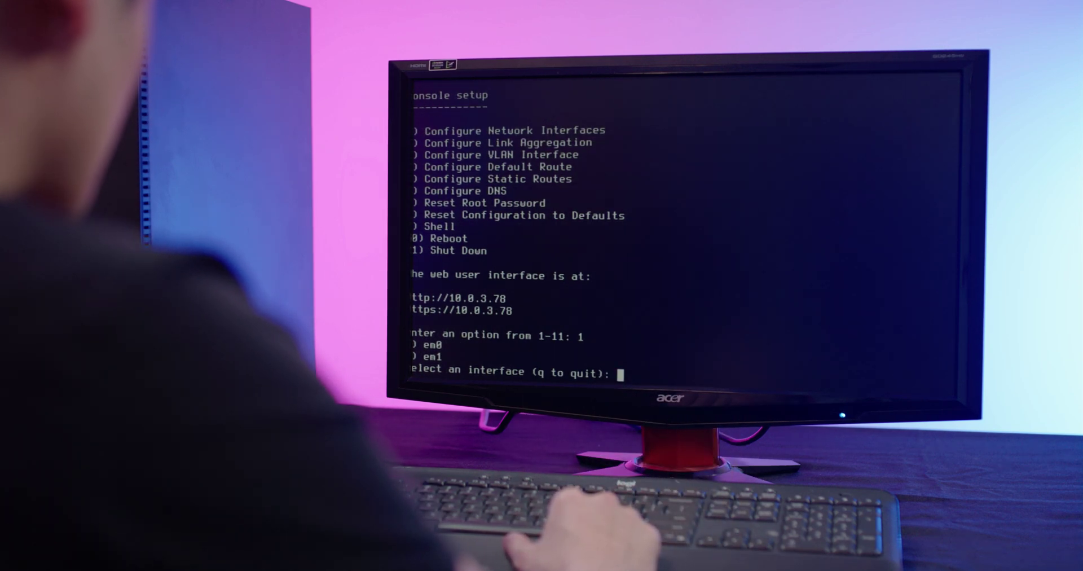
pyautogui.write('2')
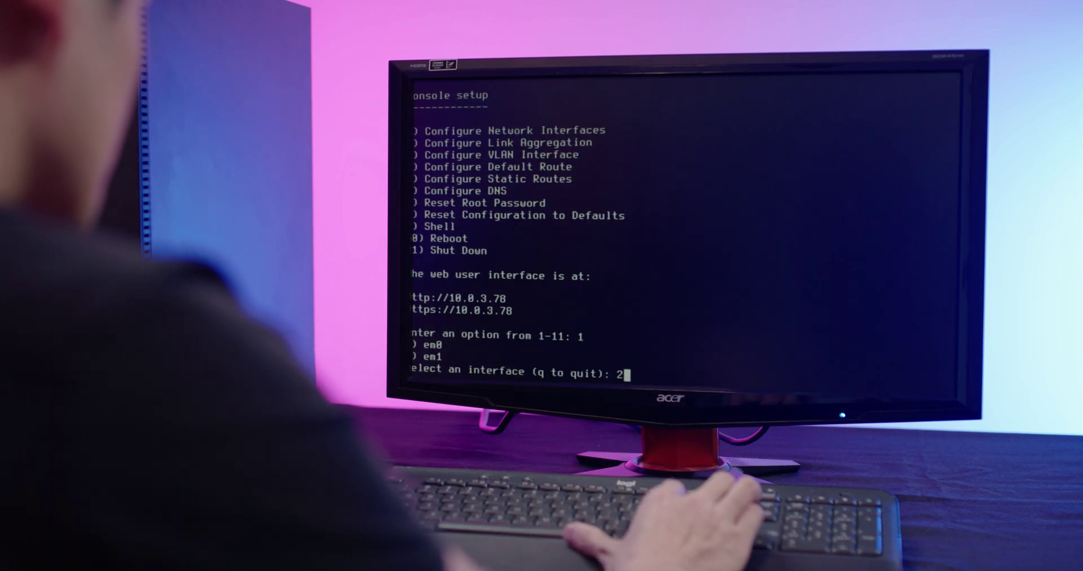
pyautogui.press('Return')
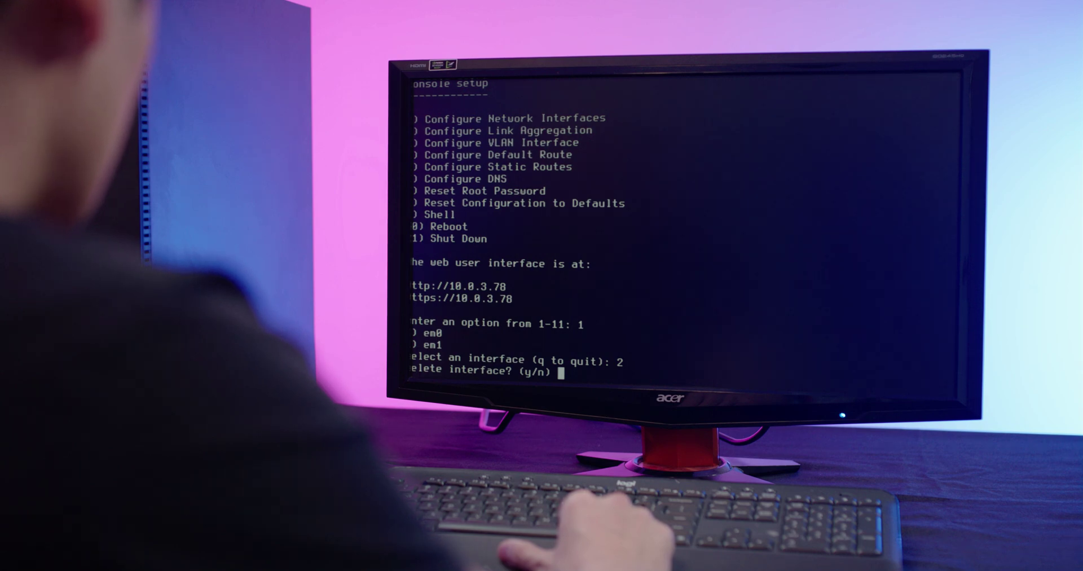
pyautogui.write('n')
pyautogui.press('Return')
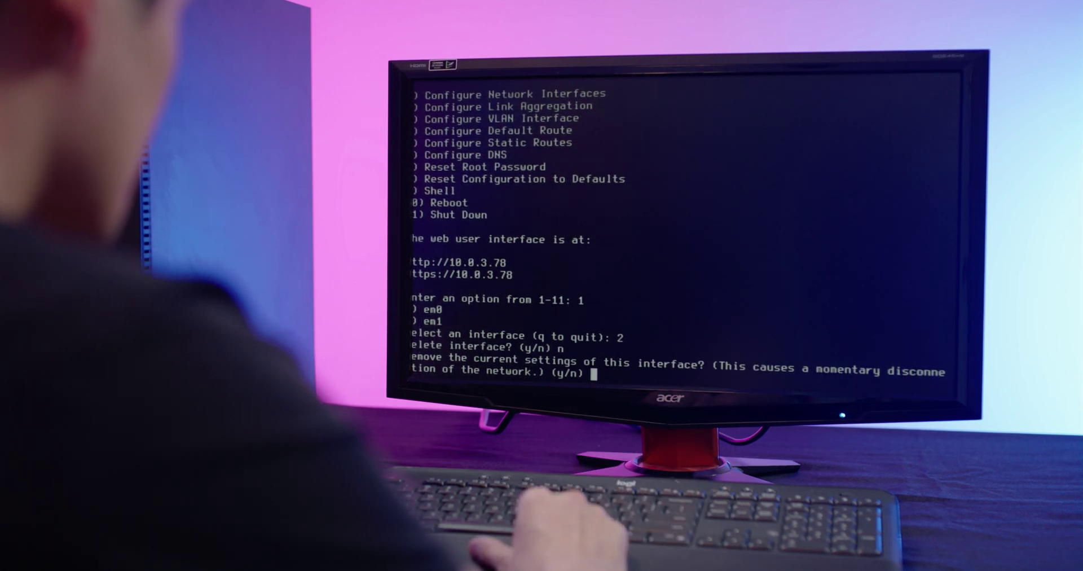
pyautogui.write('n')
pyautogui.press('Return')
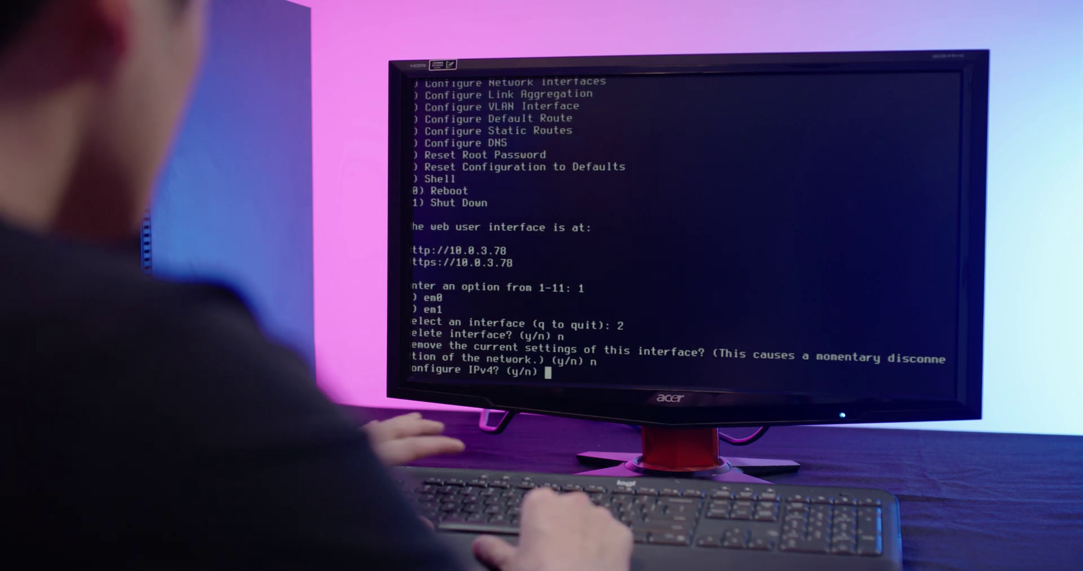
# Give it name HGH and static IPv4 10.0.3.201/24, leaving IPv6 unconfigured.
pyautogui.write('y')
pyautogui.press('Return')
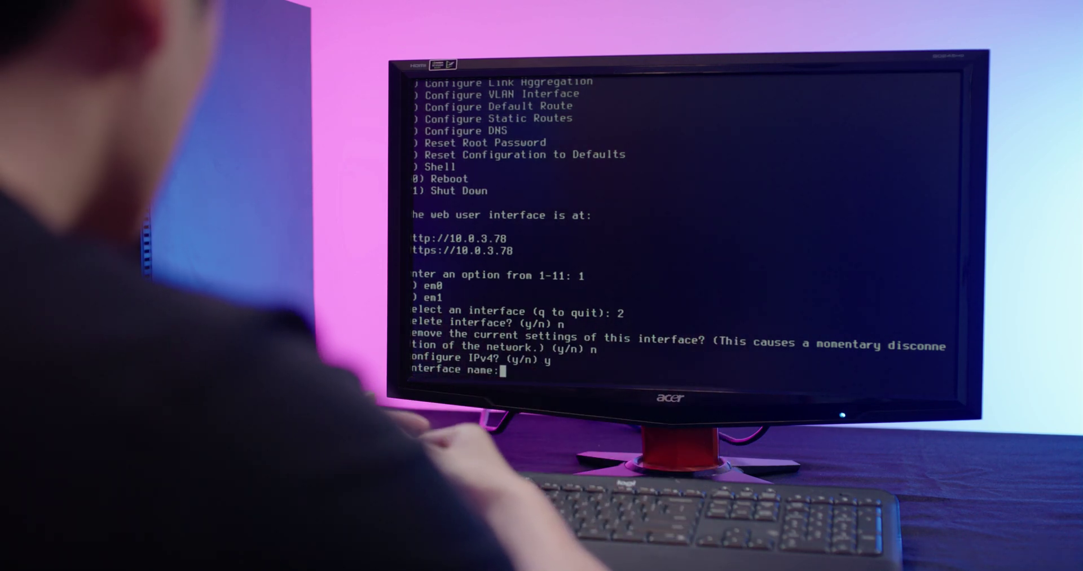
pyautogui.write('HGH')
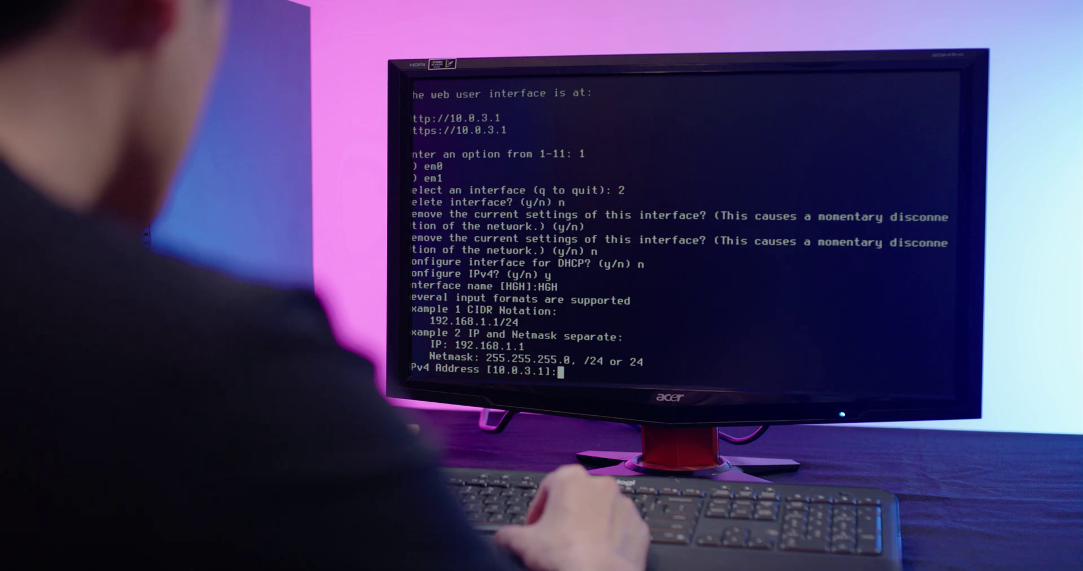
pyautogui.write('10.0')
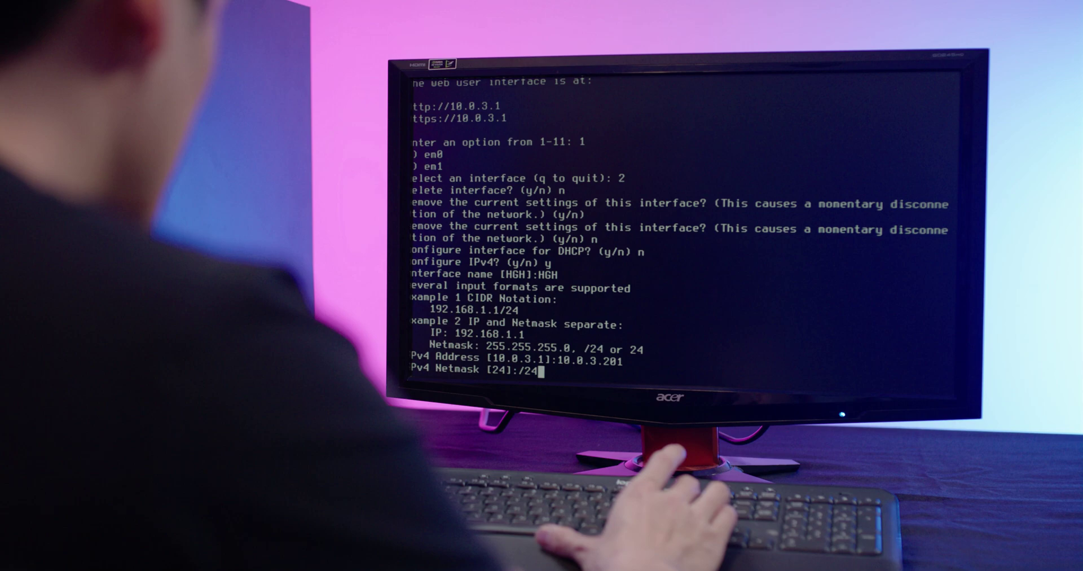
pyautogui.press('Return')
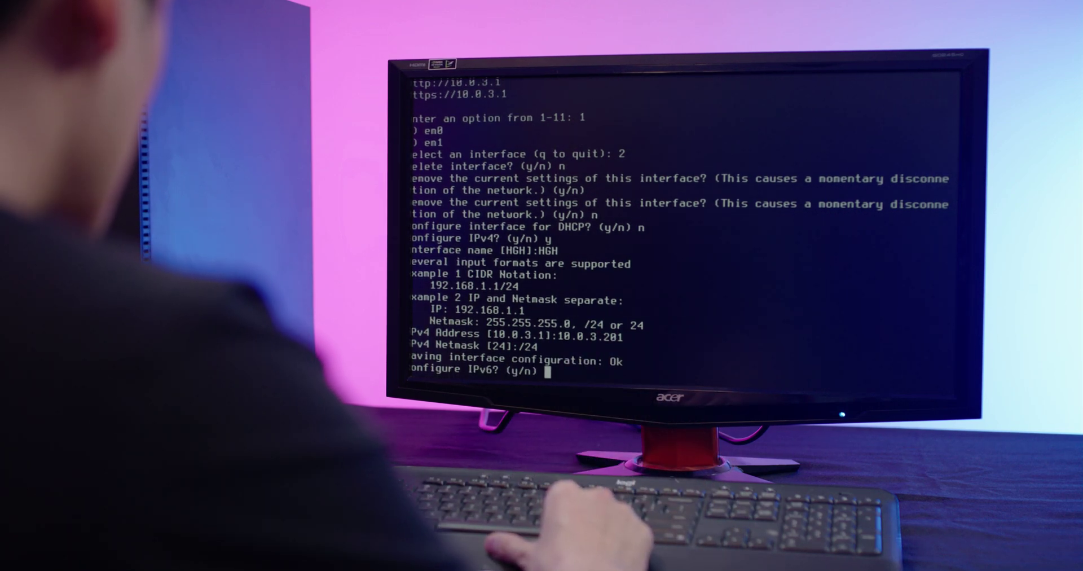
pyautogui.write('n')
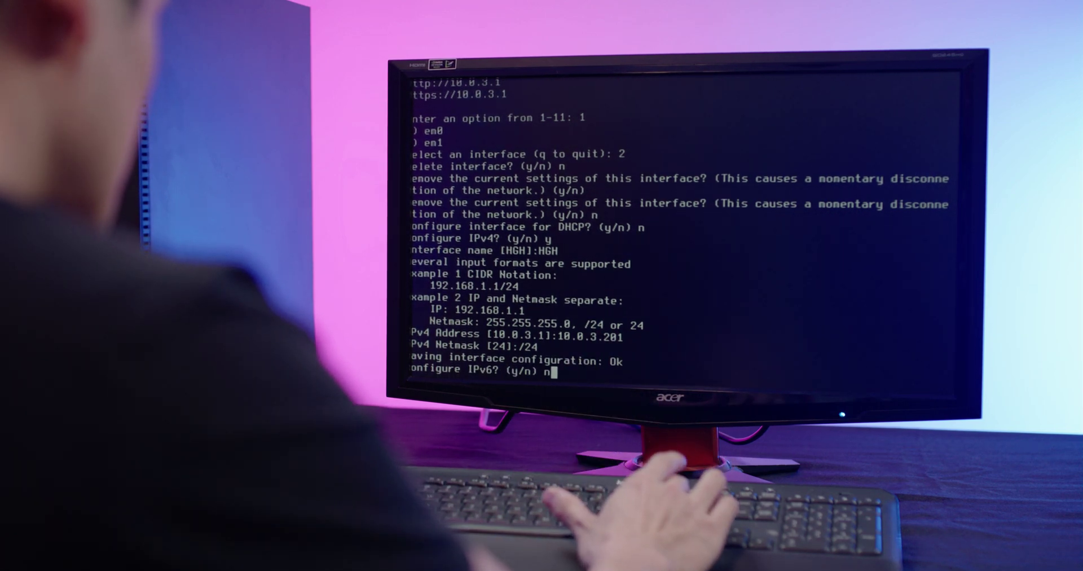
pyautogui.press('Return')
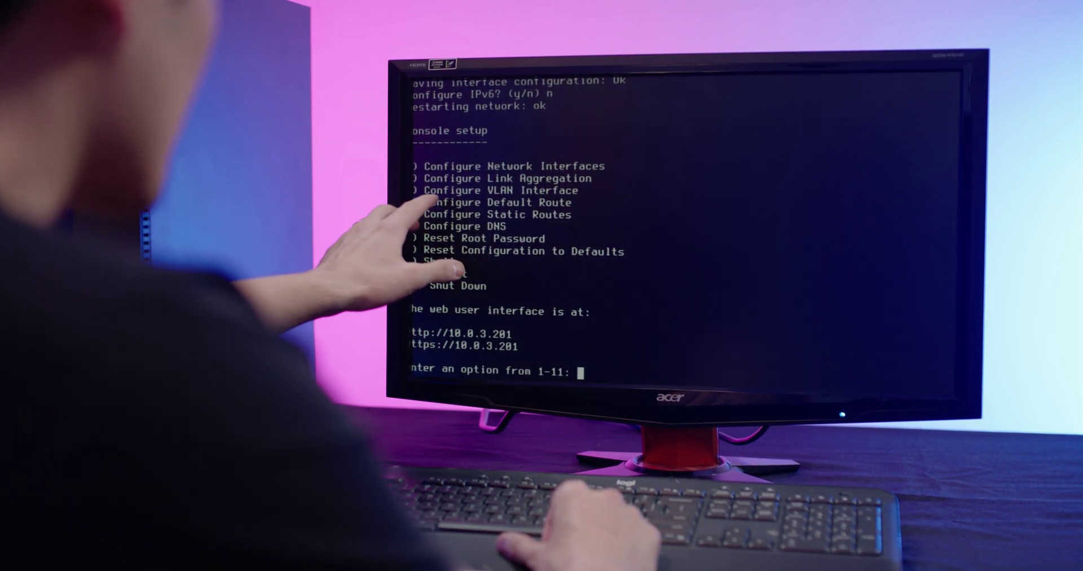
# Begin setting an IPv4 default route via console option 4, entering a gateway starting '10.'.
pyautogui.write('4')
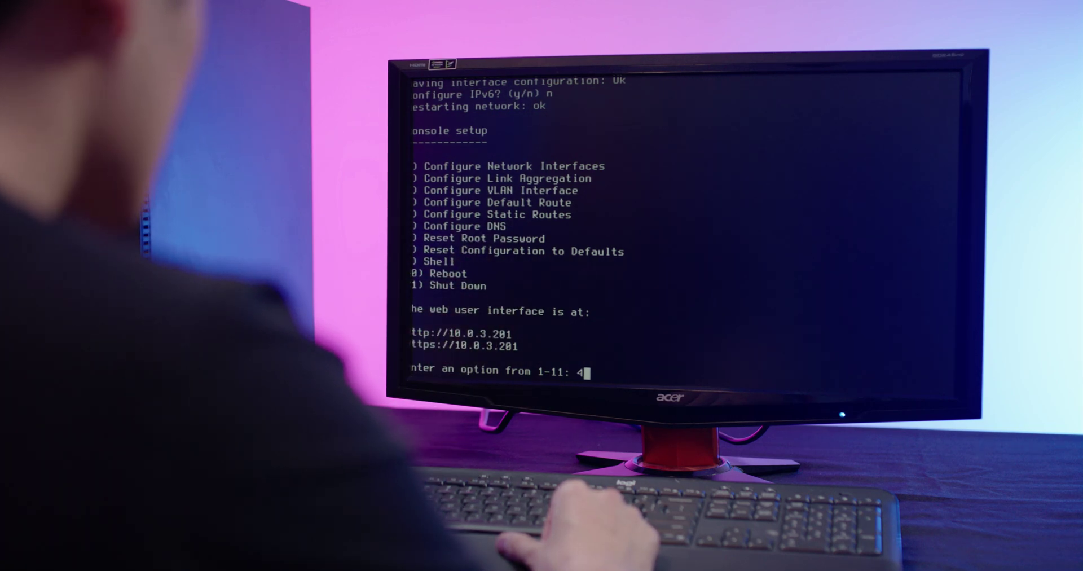
pyautogui.press('Return')
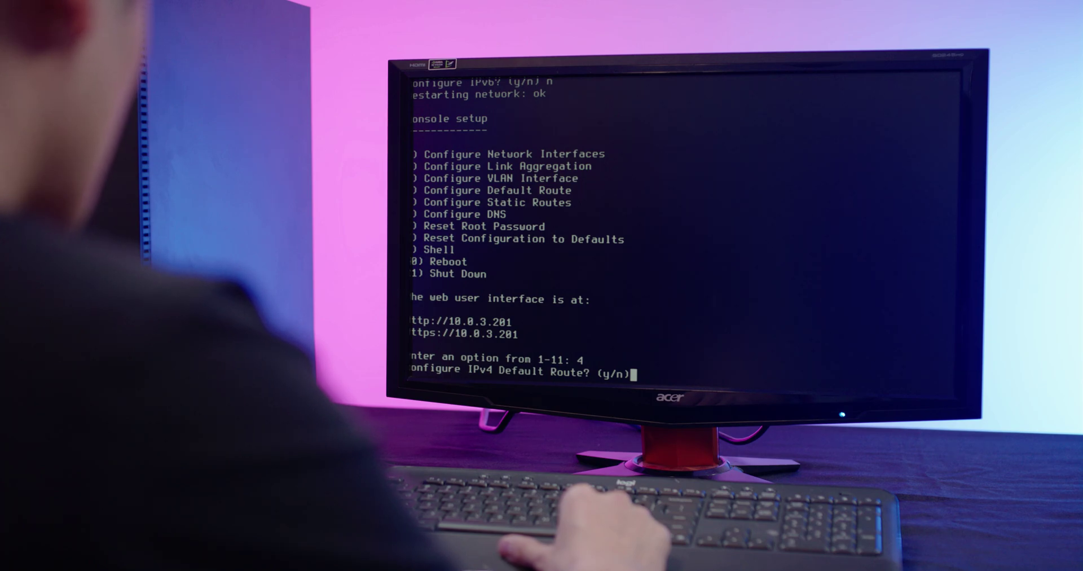
pyautogui.write('y')
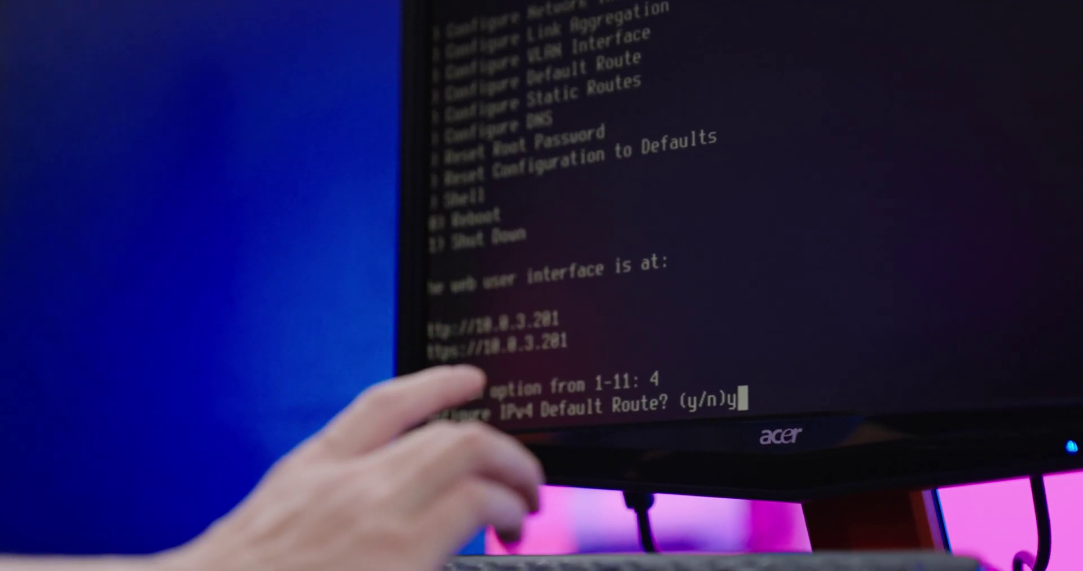
pyautogui.press('Return')
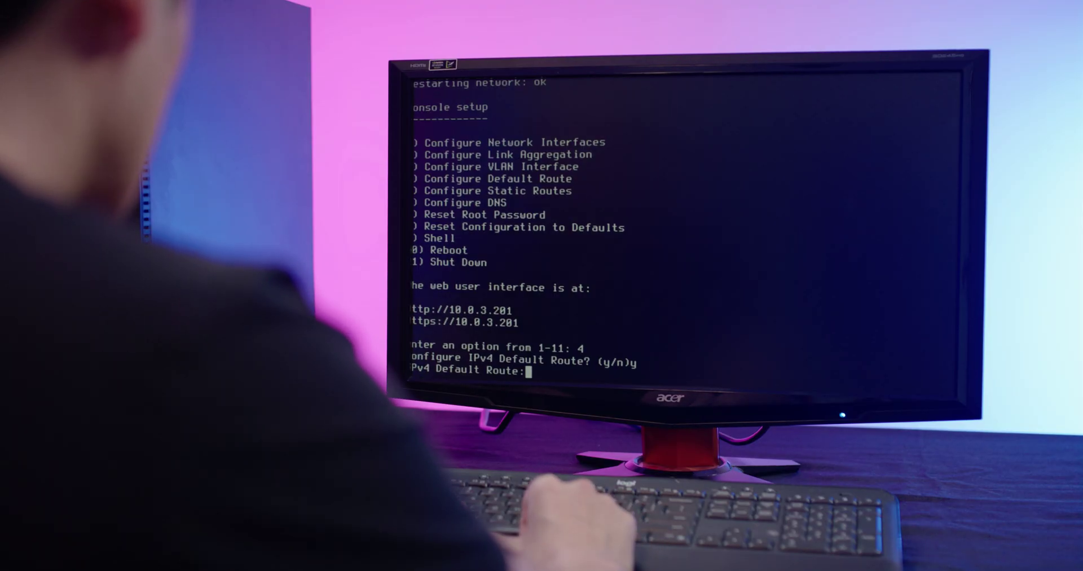
pyautogui.write('10.')
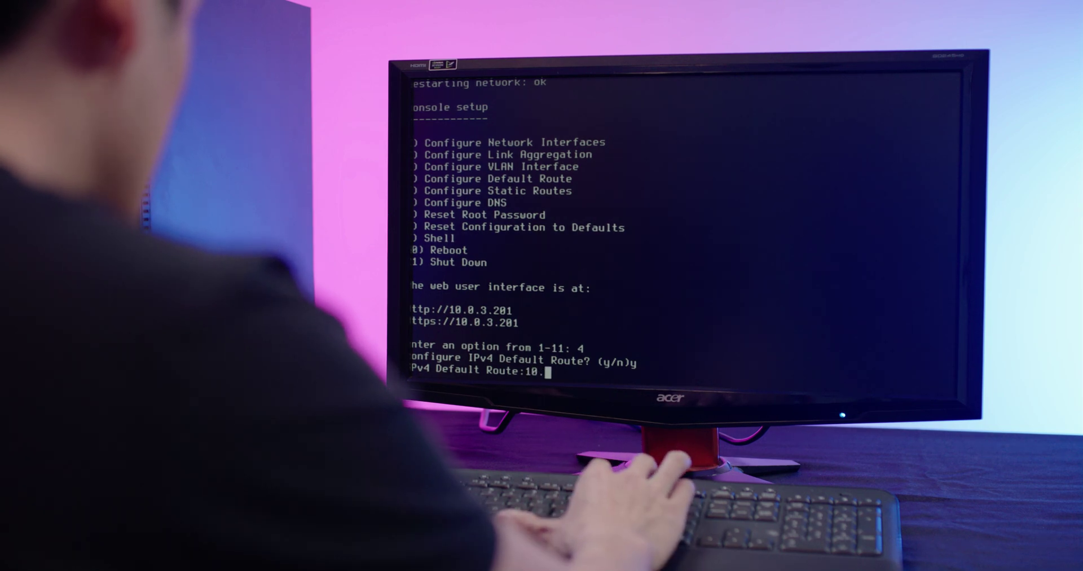
pyautogui.write('0.')
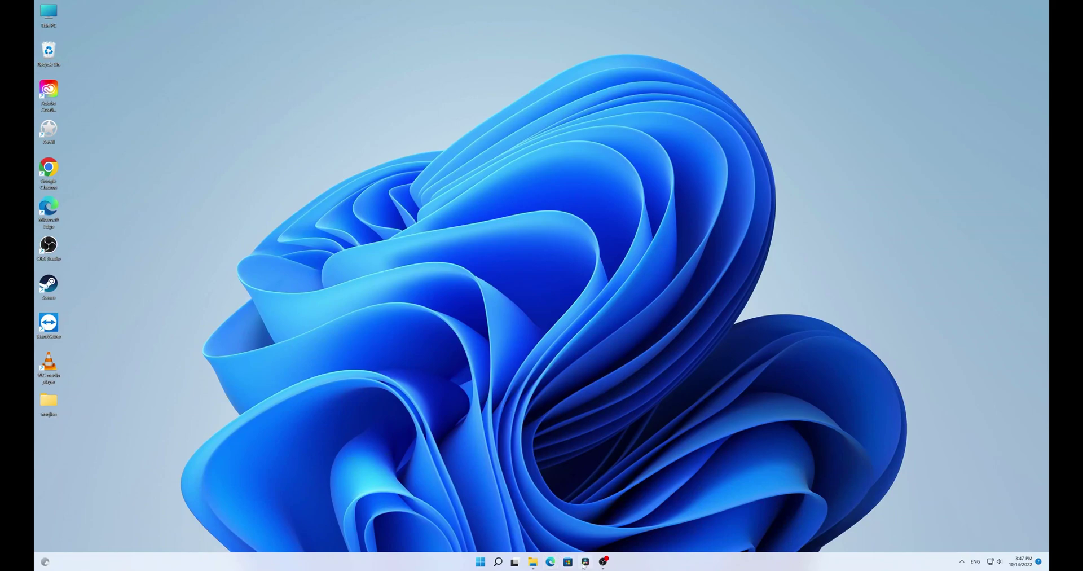
# Load the TrueNAS web interface at 10.0.3.201 in Microsoft Edge.
pyautogui.click(550, 562)
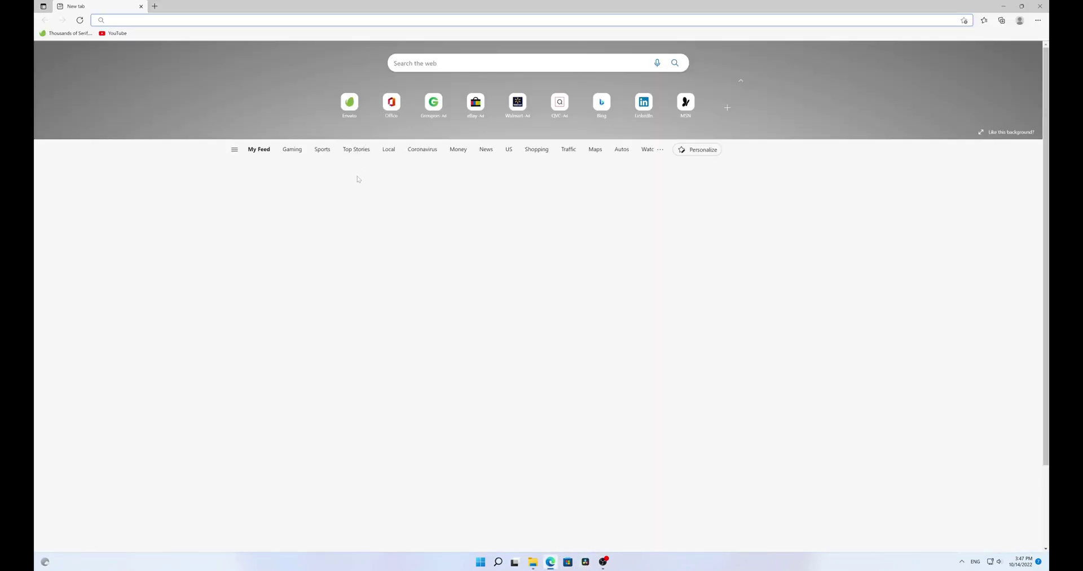
pyautogui.write('10.0')
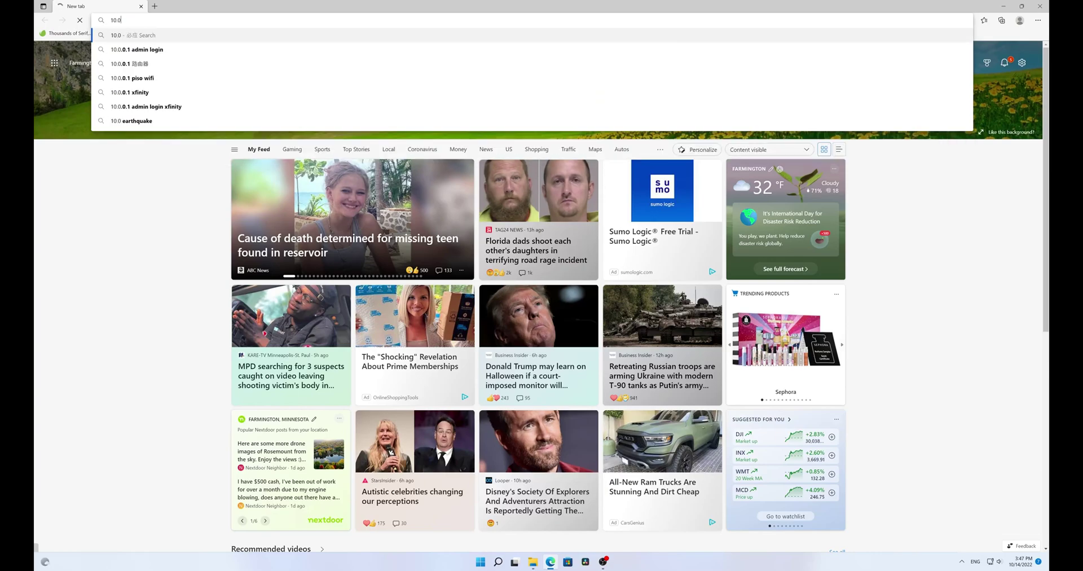
pyautogui.write('.3.201')
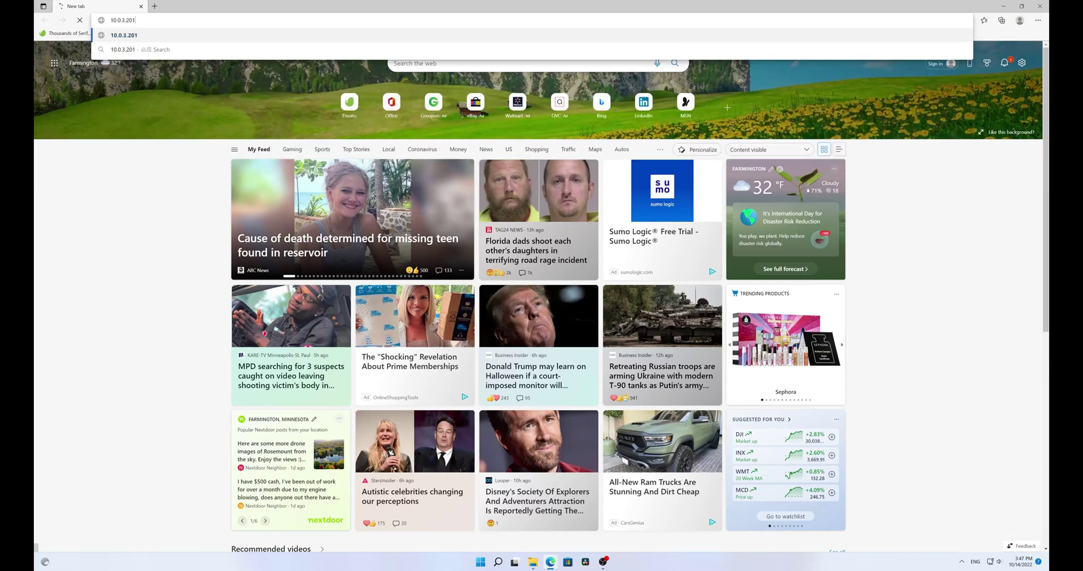
pyautogui.press('Return')
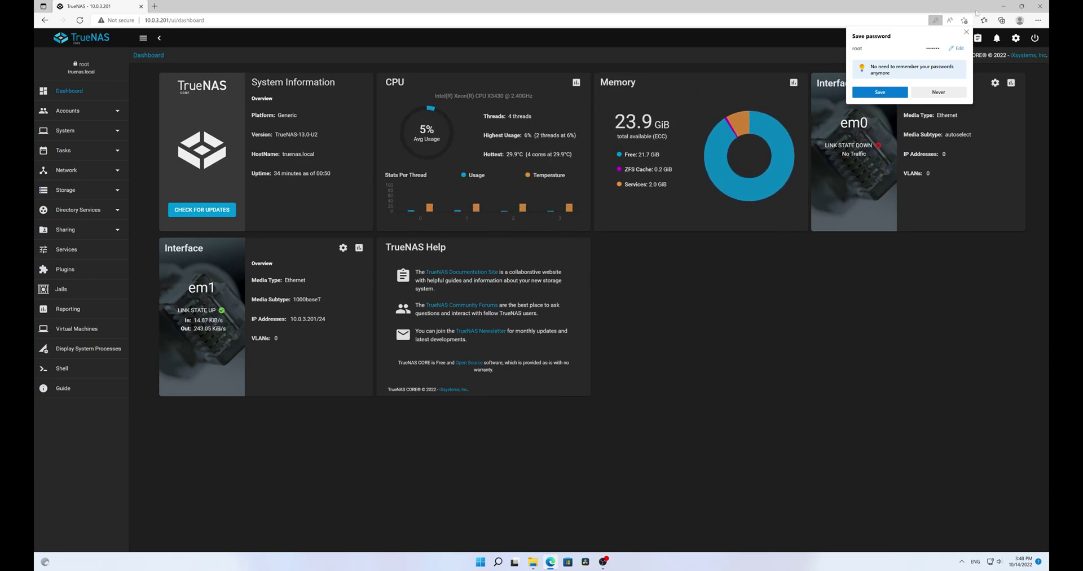
# Create pool HGH as RAID-Z2 across disks da0–da7, confirming the disk erase.
pyautogui.click(967, 33)
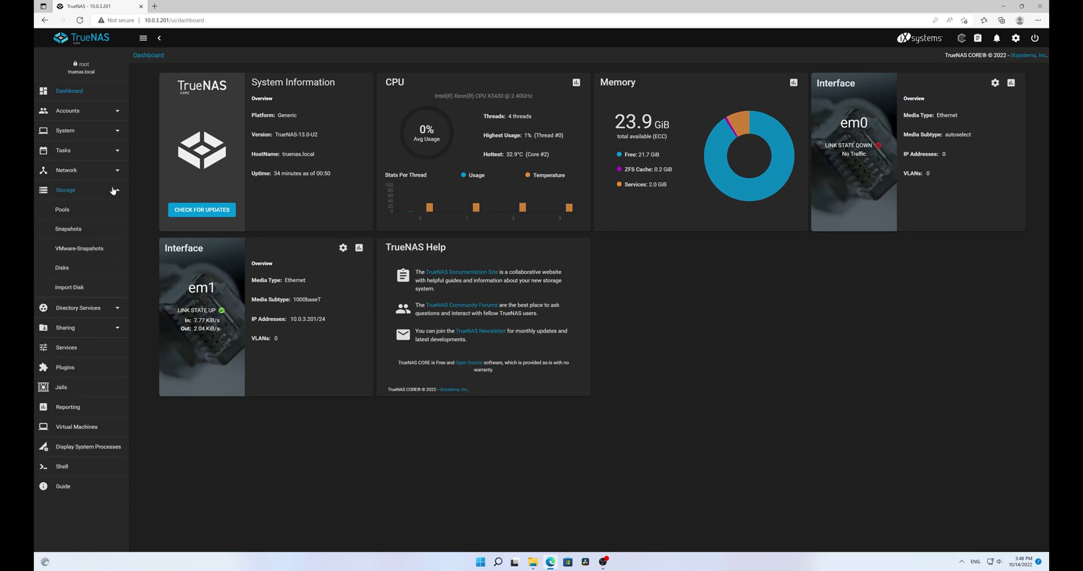
pyautogui.click(63, 210)
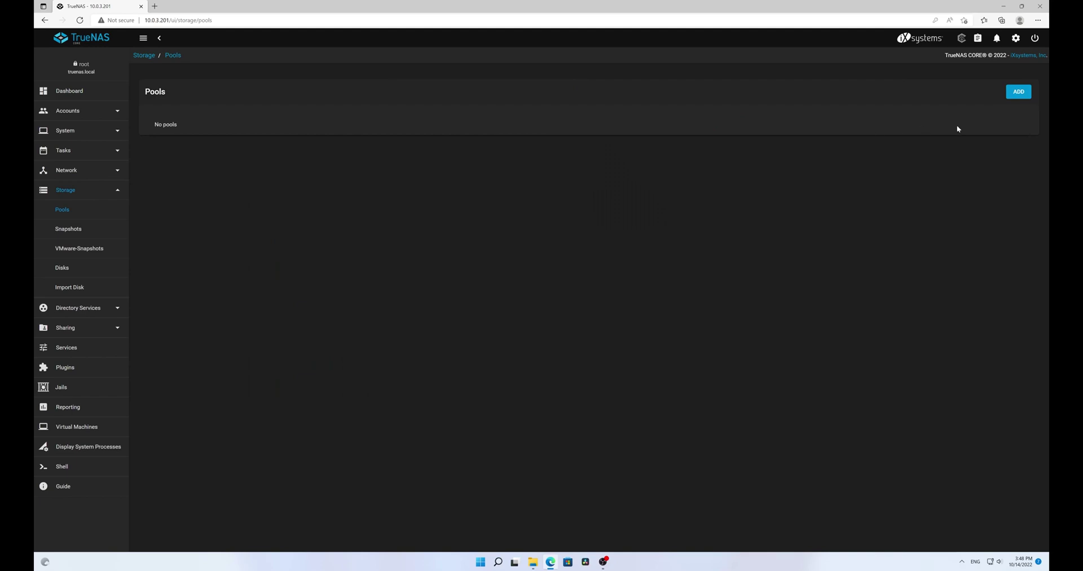
pyautogui.click(1018, 93)
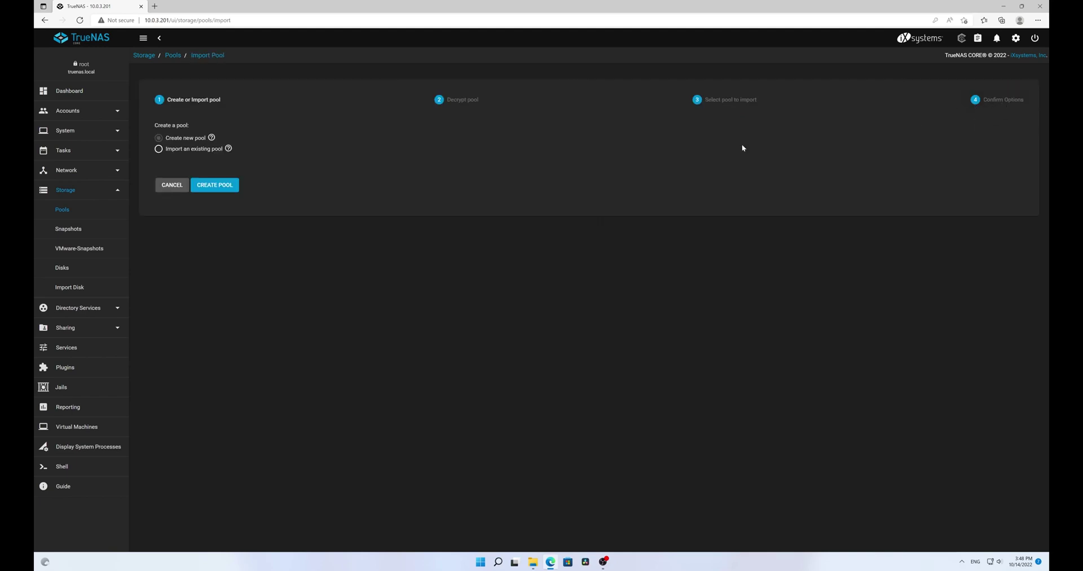
pyautogui.click(221, 187)
pyautogui.write('HGH')
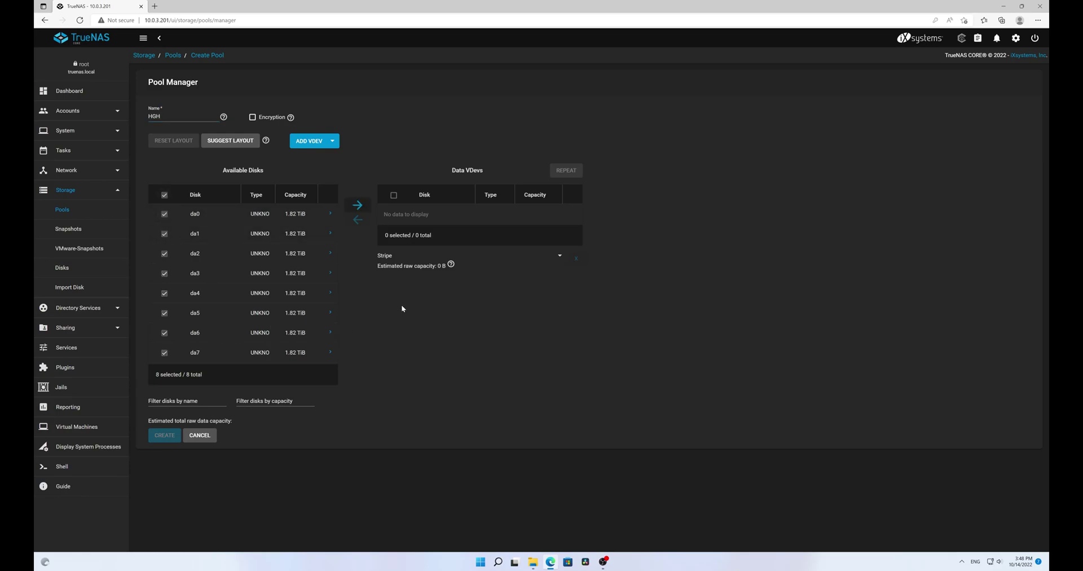
pyautogui.click(358, 206)
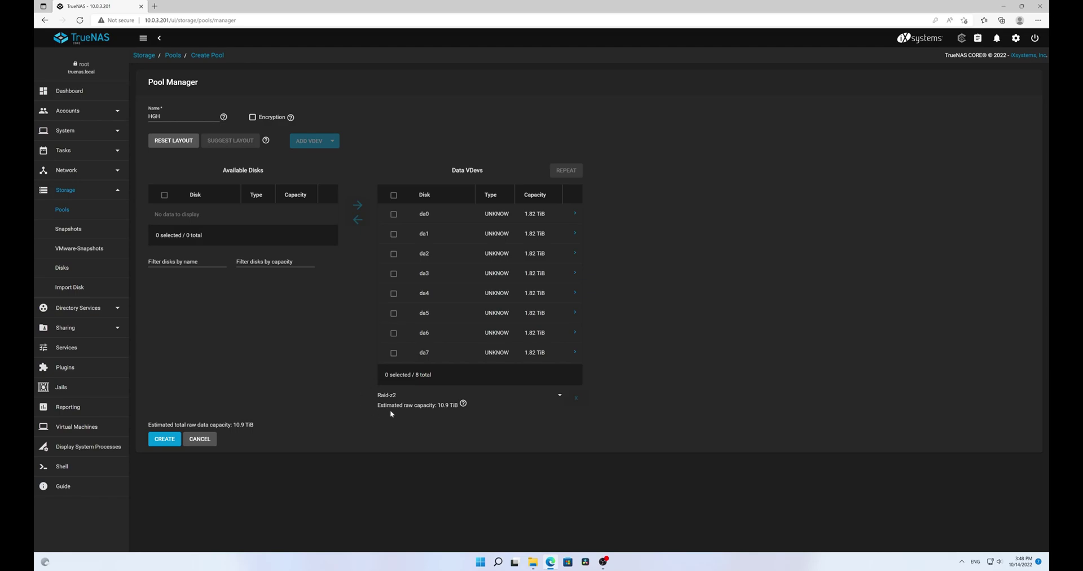
pyautogui.click(164, 441)
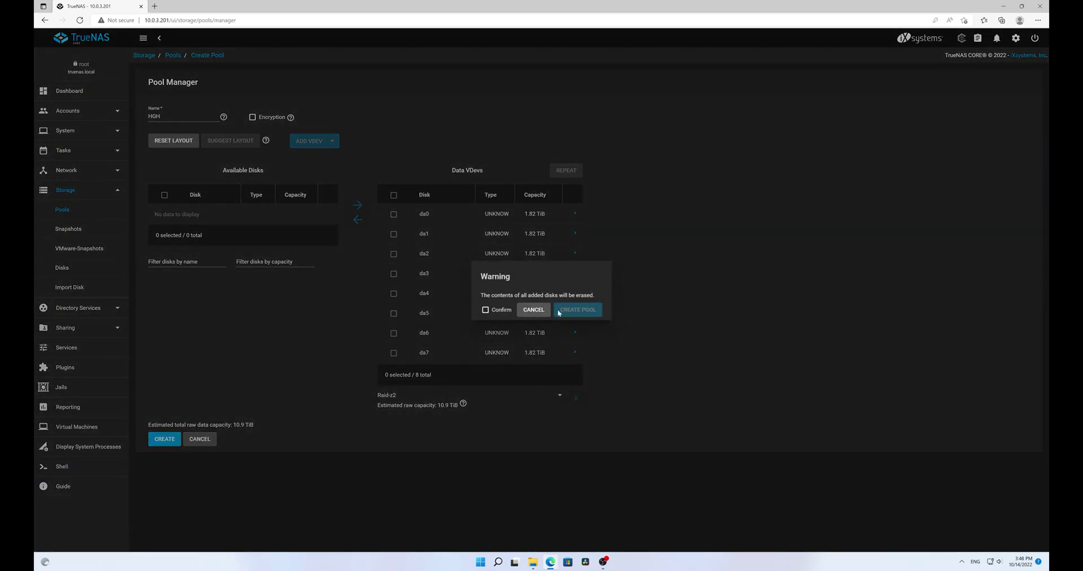
pyautogui.click(486, 310)
# Confirm the HGH pool creation, then add an SMB-type dataset named 'The Cave' under HGH.
pyautogui.click(566, 310)
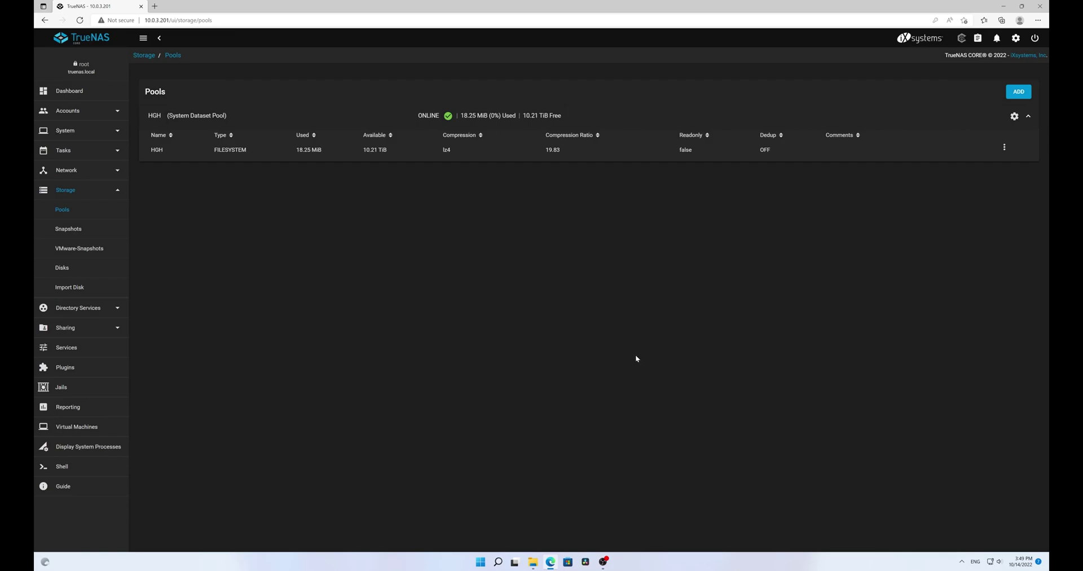
pyautogui.click(1004, 147)
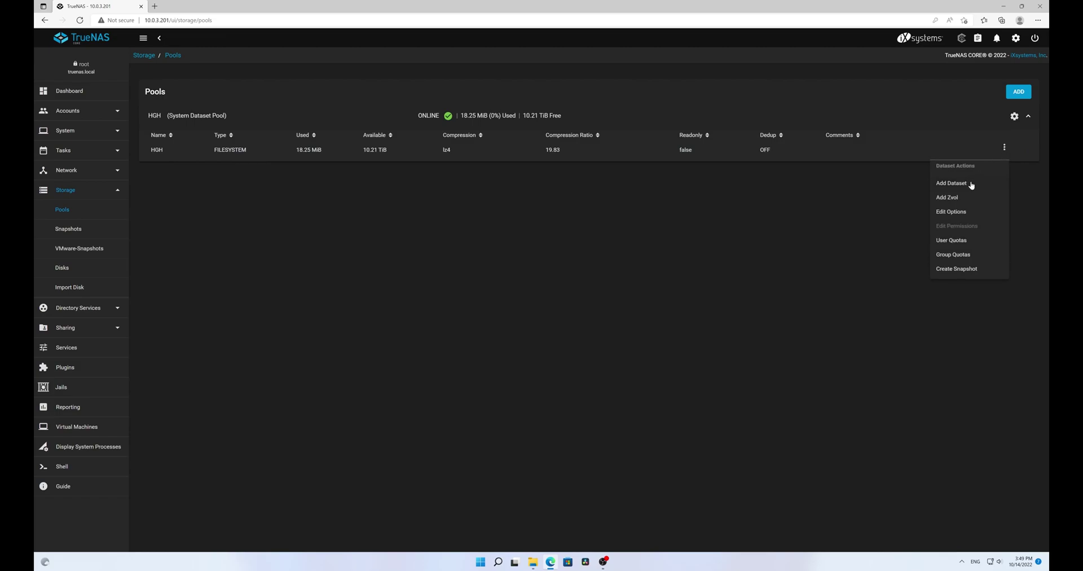
pyautogui.click(970, 182)
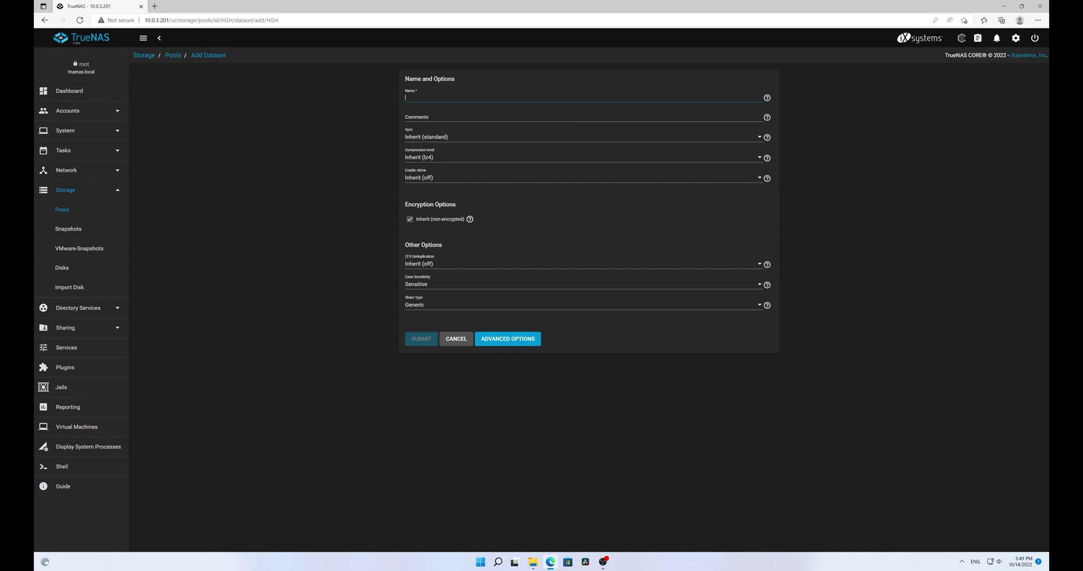
pyautogui.write('The Cave')
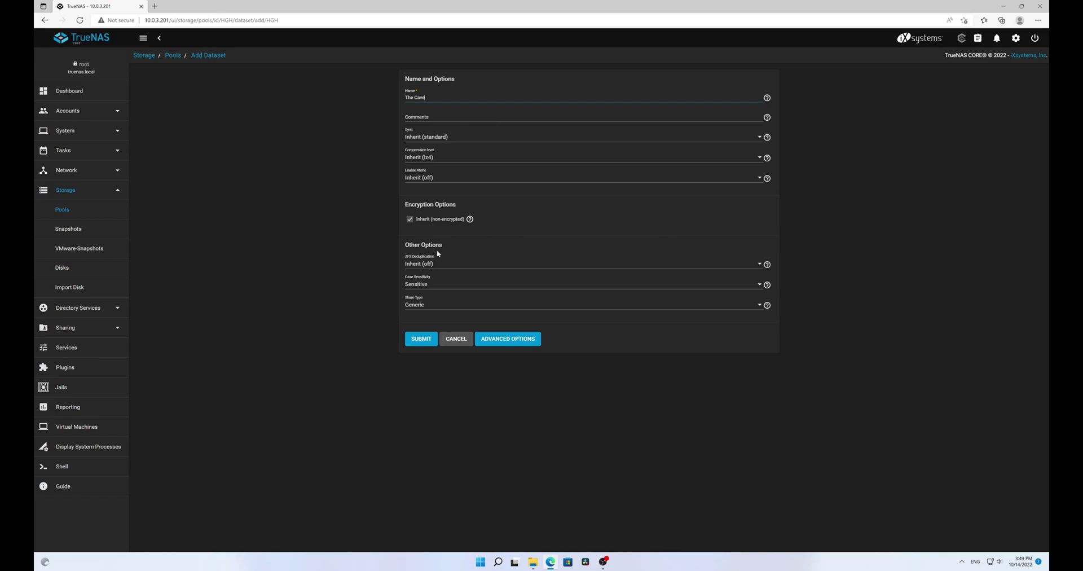
pyautogui.click(758, 307)
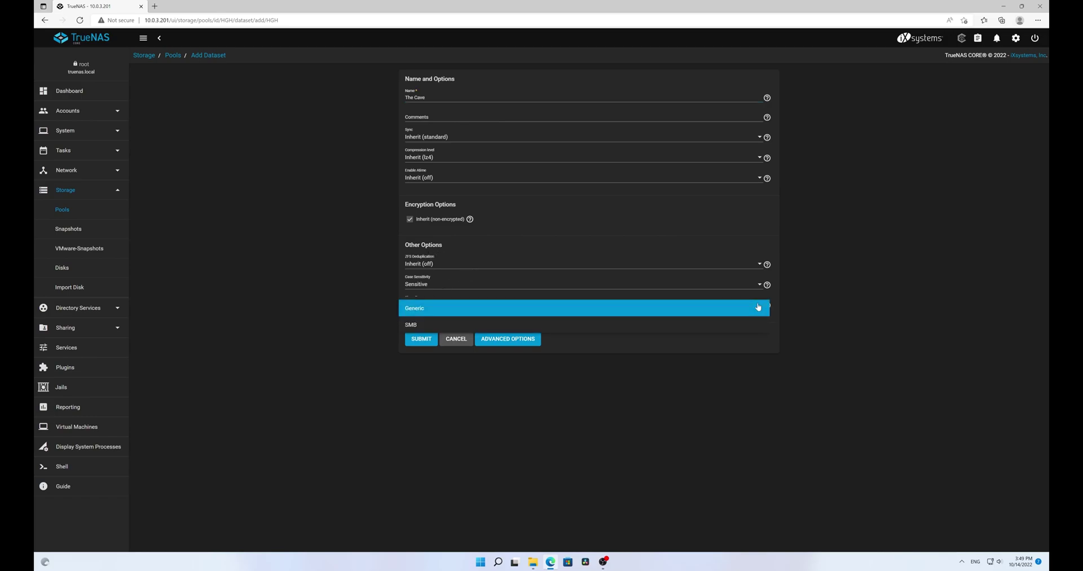
pyautogui.click(513, 325)
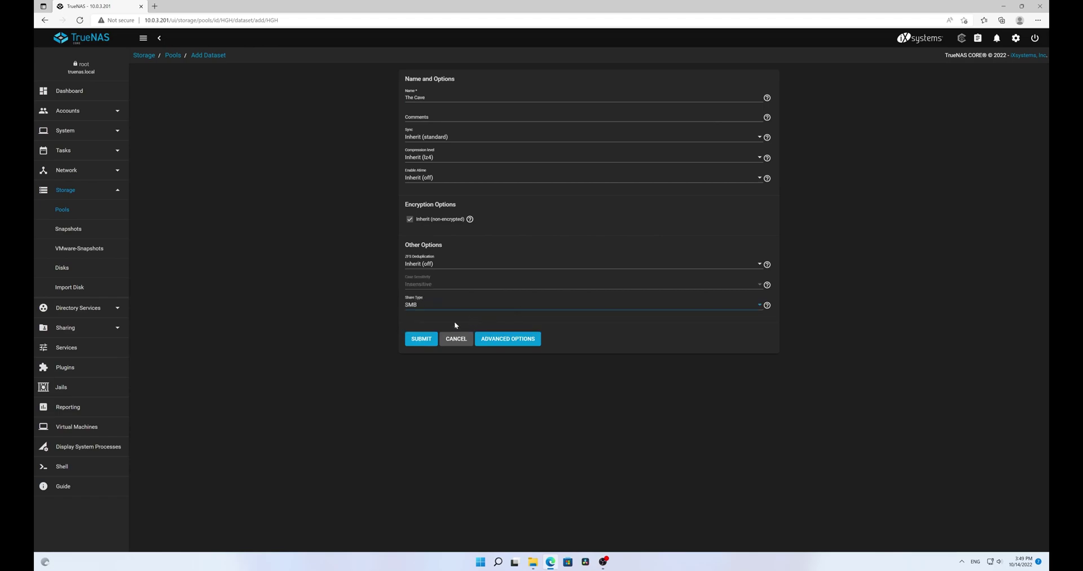
pyautogui.click(418, 341)
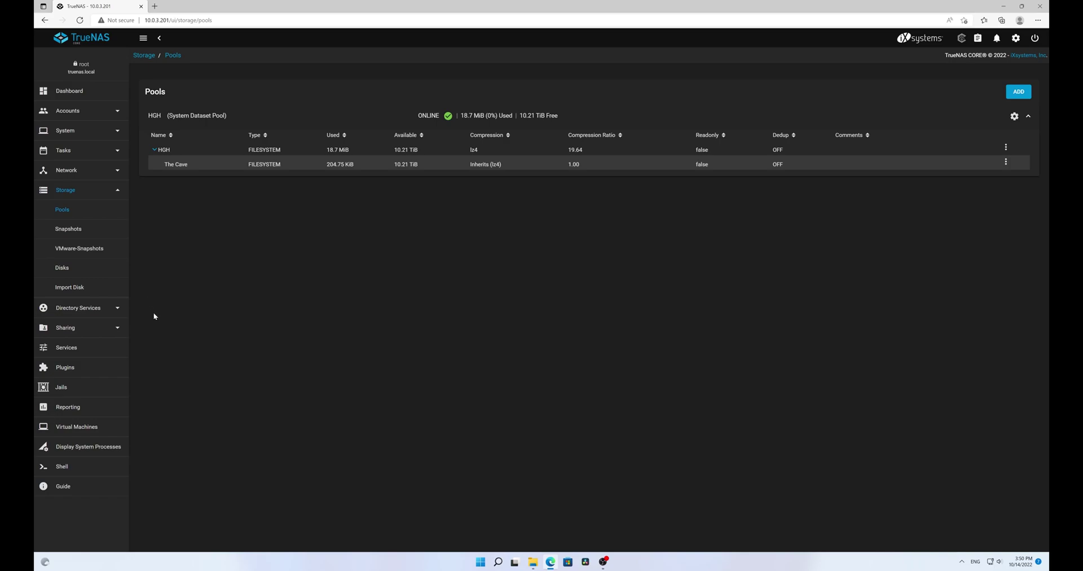
# Add a Windows (SMB) share for /mnt/HGH/The Cave and enable the SMB service.
pyautogui.click(107, 329)
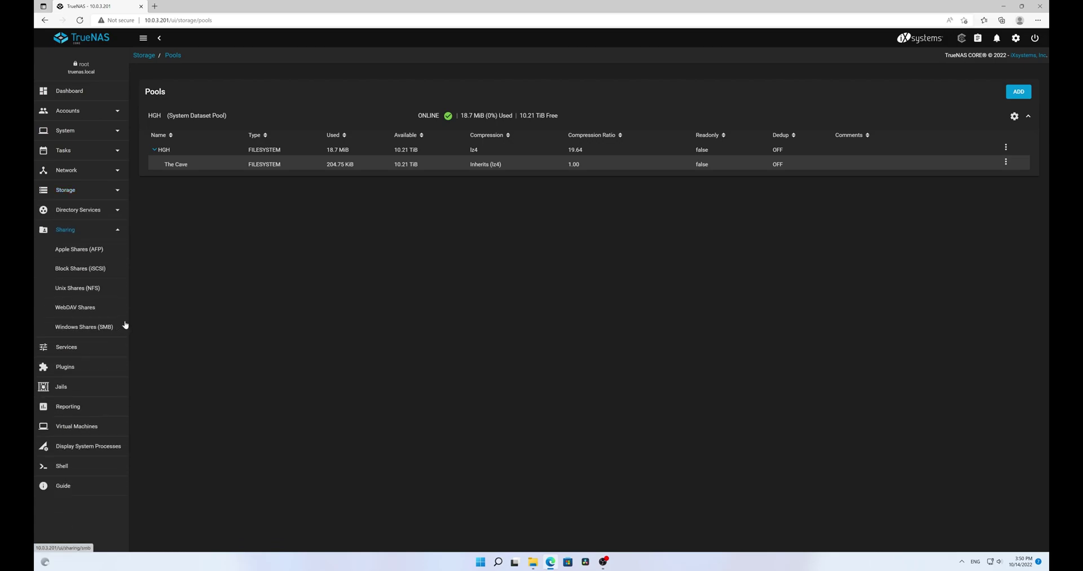
pyautogui.click(89, 329)
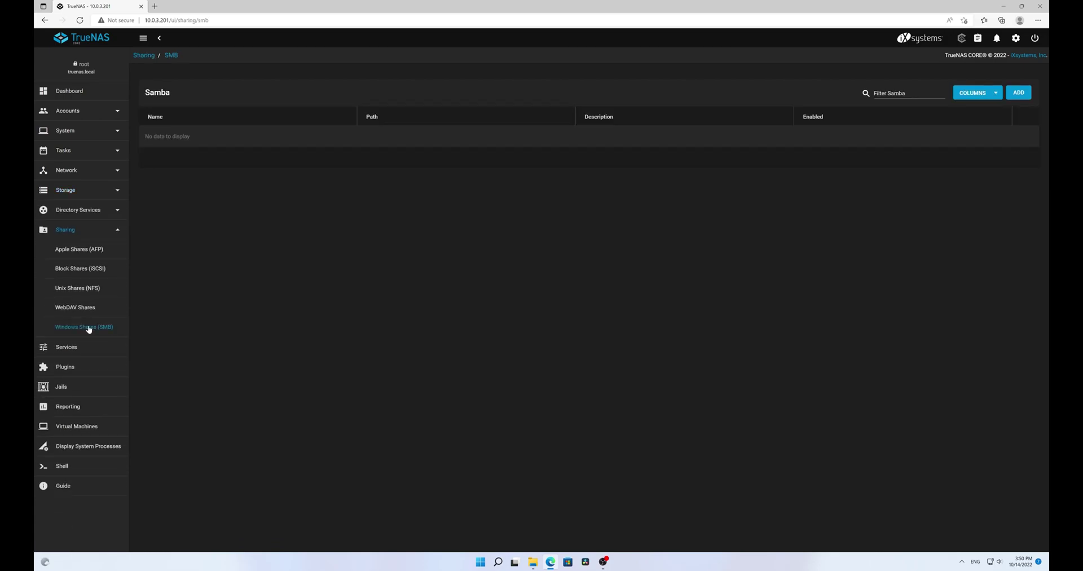
pyautogui.click(1019, 94)
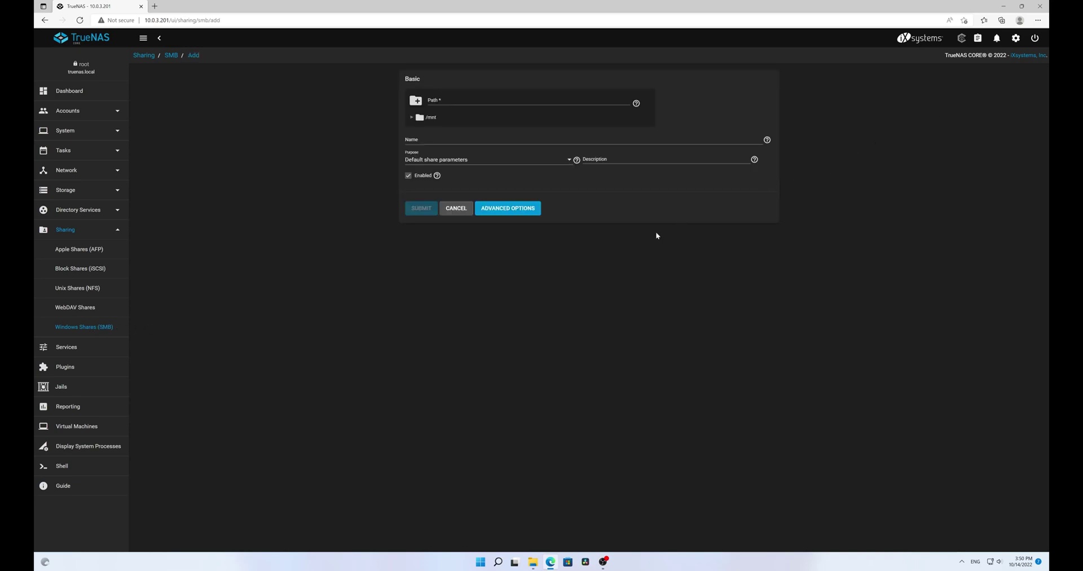
pyautogui.click(425, 118)
pyautogui.click(409, 117)
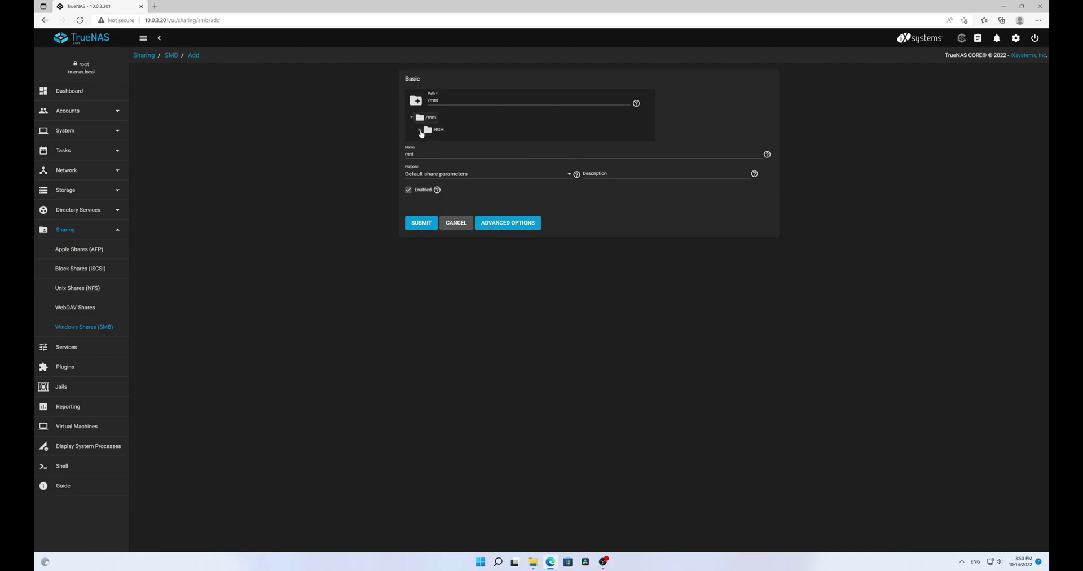
pyautogui.click(419, 130)
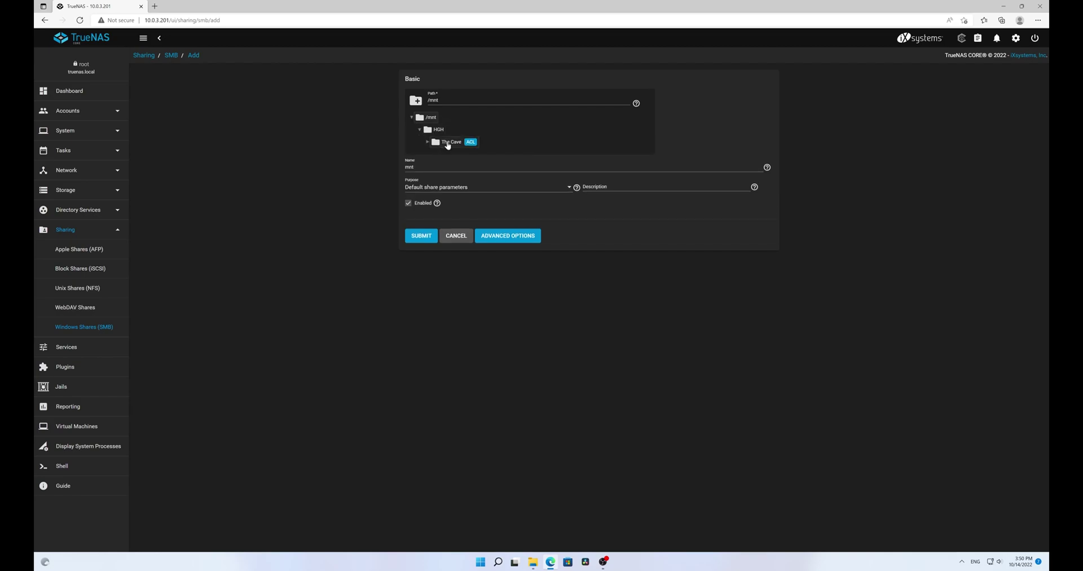
pyautogui.click(446, 143)
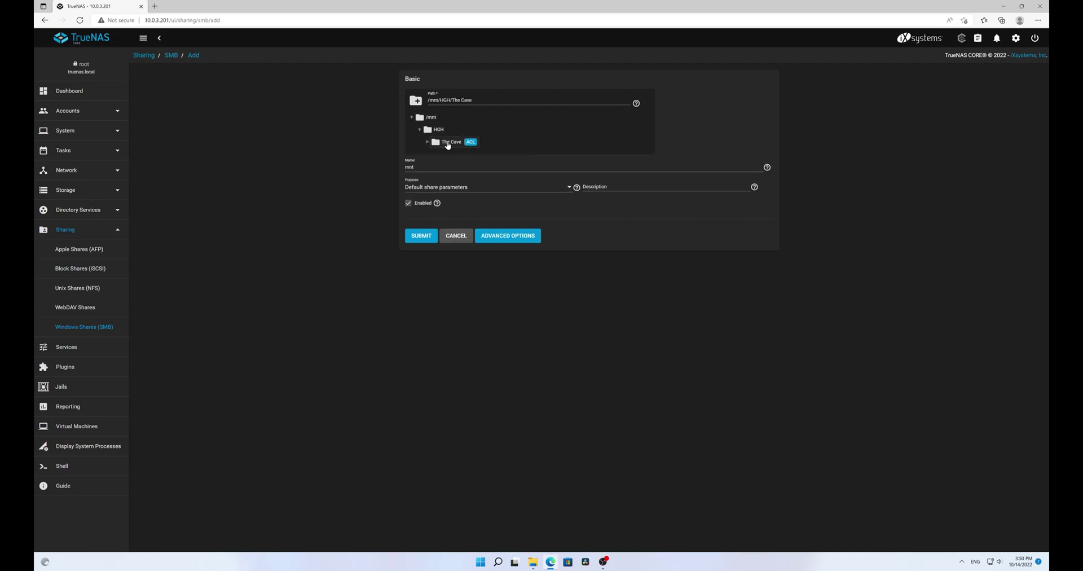
pyautogui.click(420, 237)
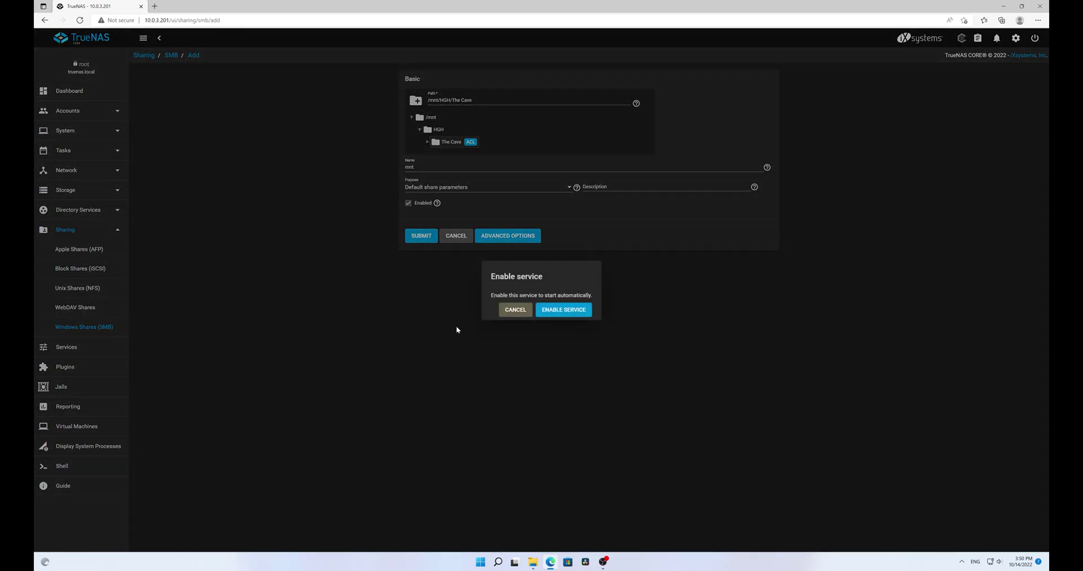
pyautogui.click(567, 312)
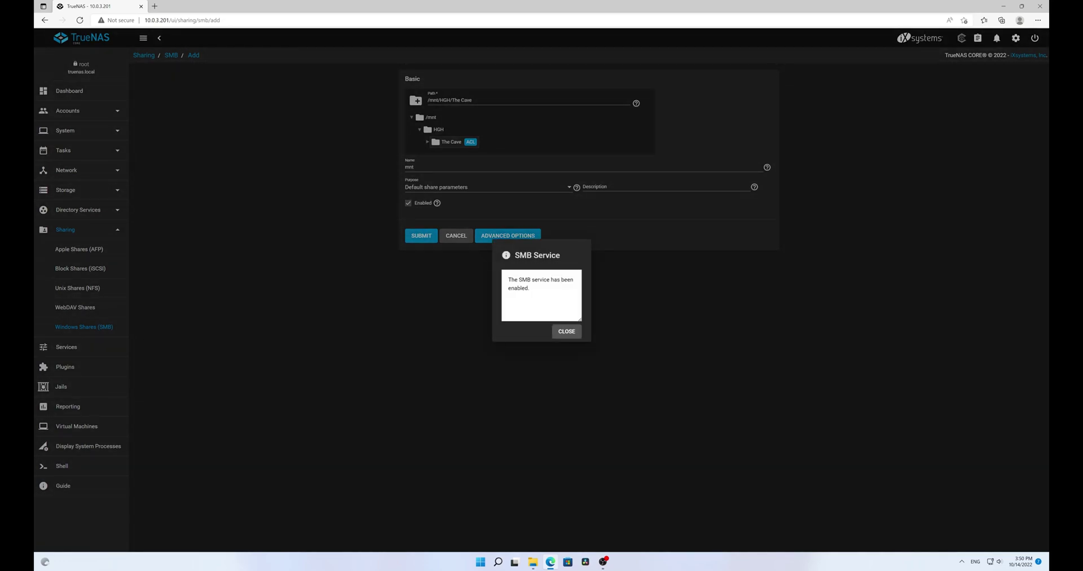
pyautogui.click(560, 333)
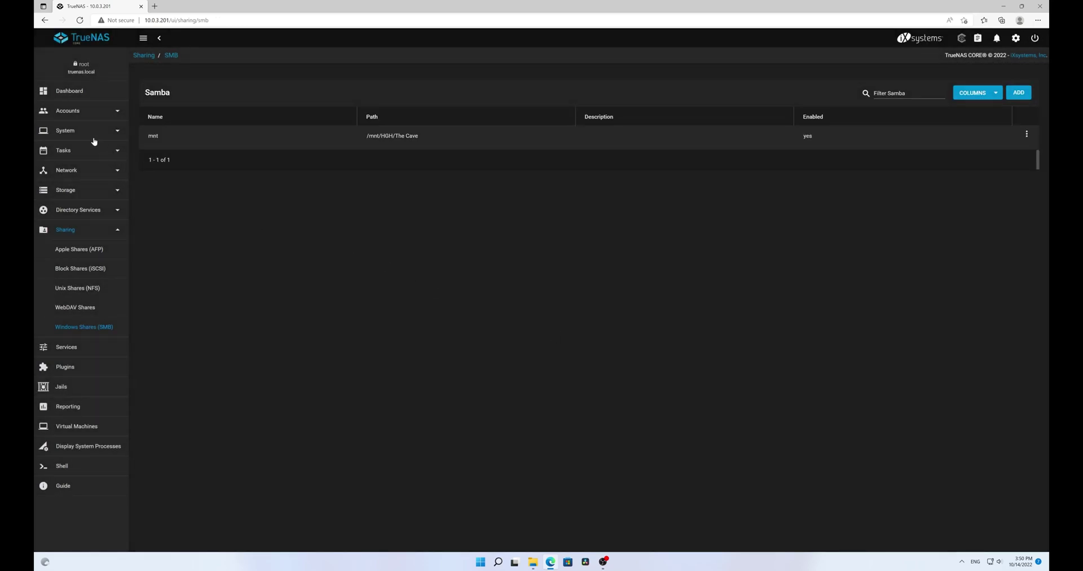
# Start a new user in Accounts > Users with full name Happy Gaming House.
pyautogui.click(118, 113)
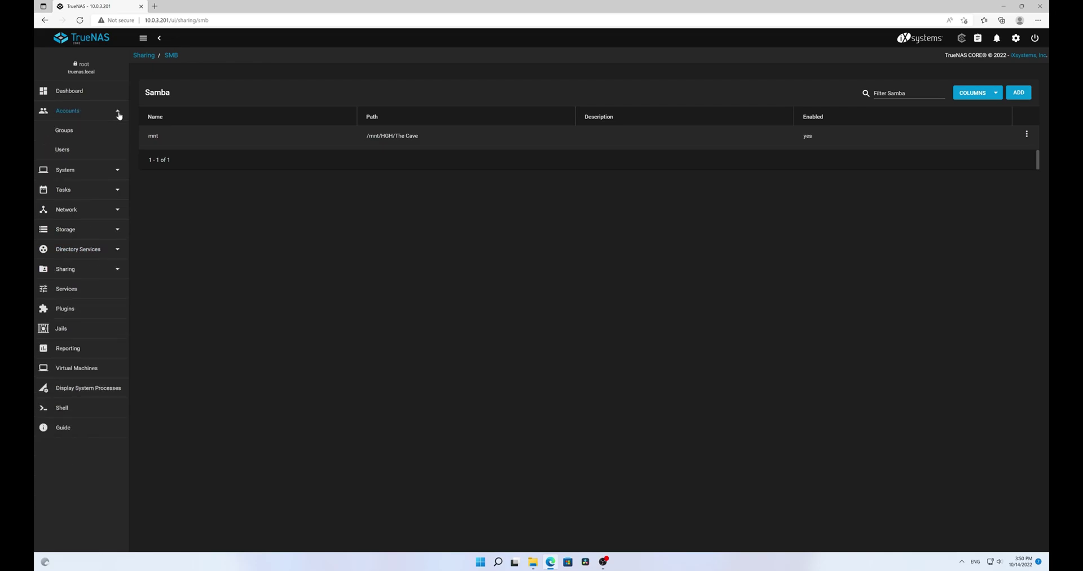
pyautogui.click(64, 150)
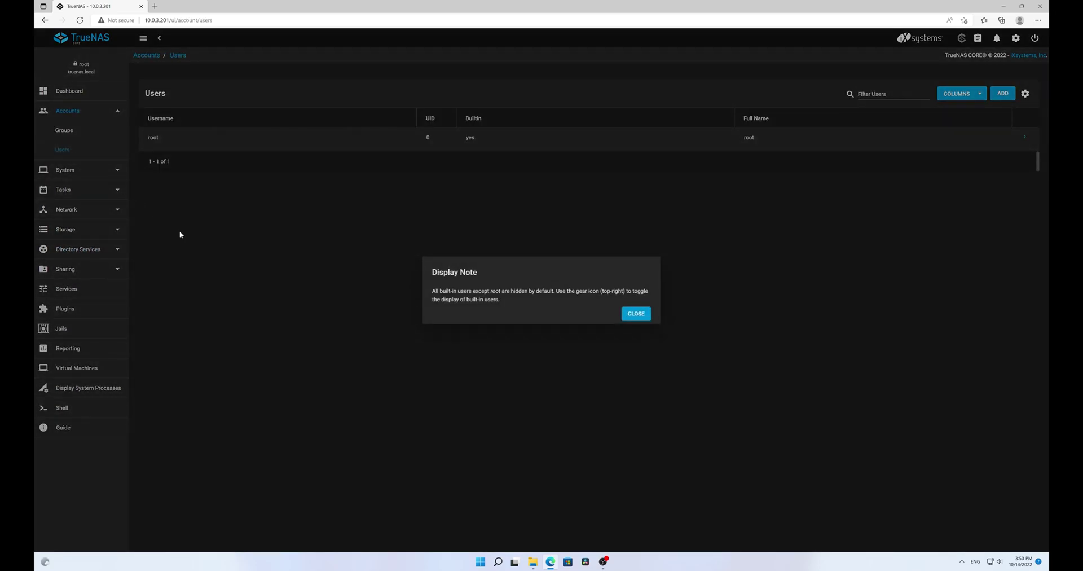
pyautogui.click(646, 314)
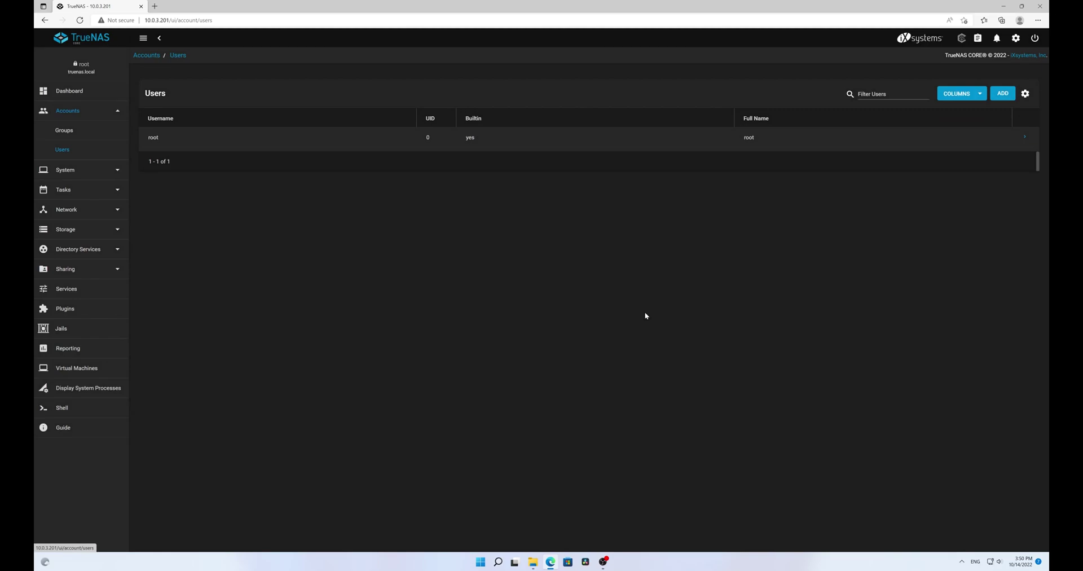
pyautogui.click(1004, 95)
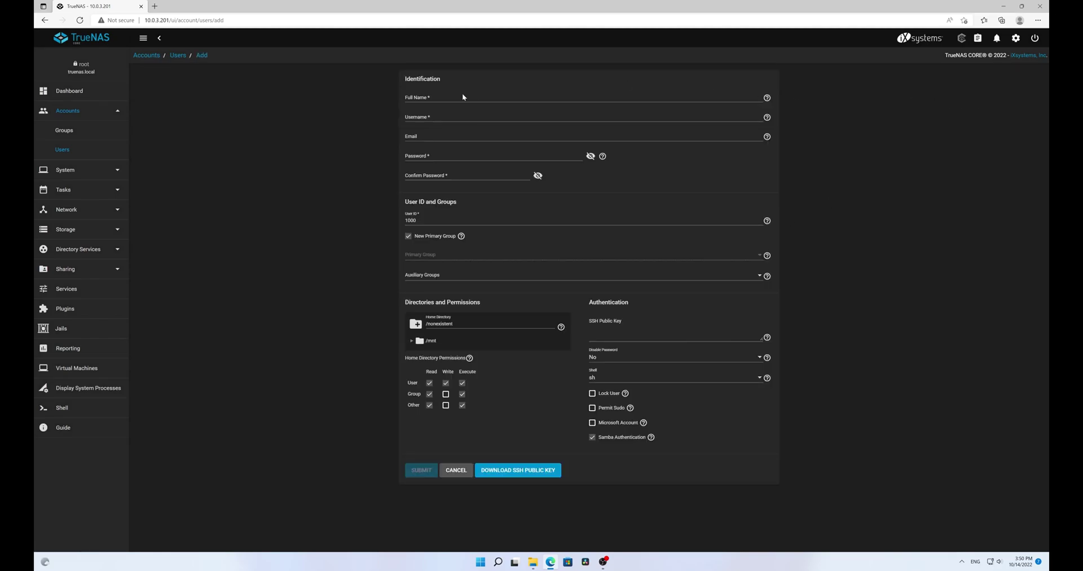
pyautogui.click(462, 96)
pyautogui.write('Hap')
pyautogui.write('JH')
pyautogui.press('BackSpace')
pyautogui.write('H')
# Set the new user's username to hgh and enter its password.
pyautogui.click(457, 116)
pyautogui.write('hhouse')
pyautogui.press('BackSpace')
pyautogui.press('BackSpace')
pyautogui.write('HG')
pyautogui.write('H')
pyautogui.press('BackSpace')
pyautogui.press('BackSpace')
pyautogui.press('BackSpace')
pyautogui.write('H')
pyautogui.press('Tab')
pyautogui.press('Tab')
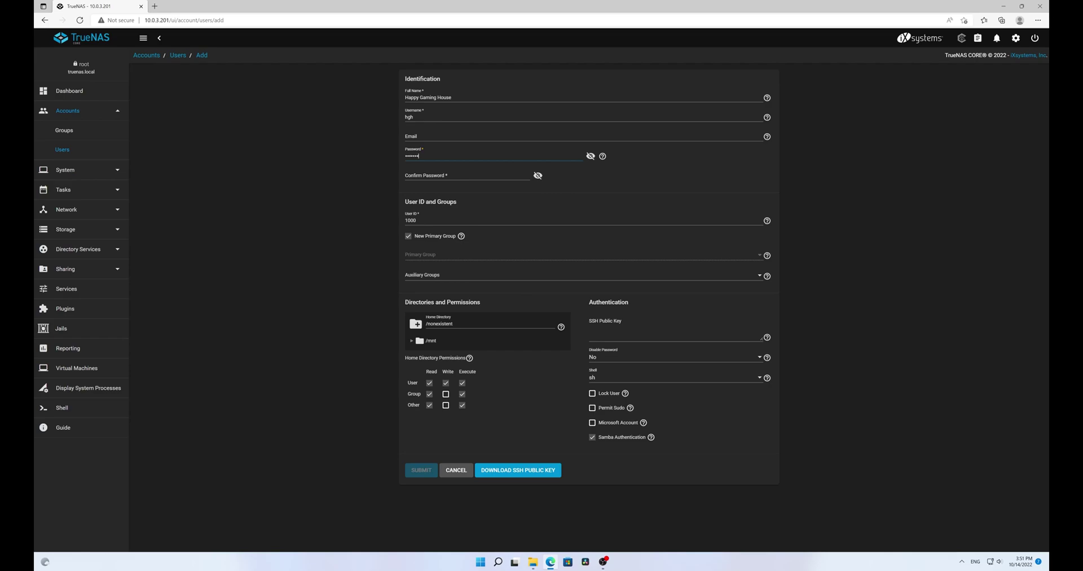
pyautogui.click(447, 171)
pyautogui.write('•••••••')
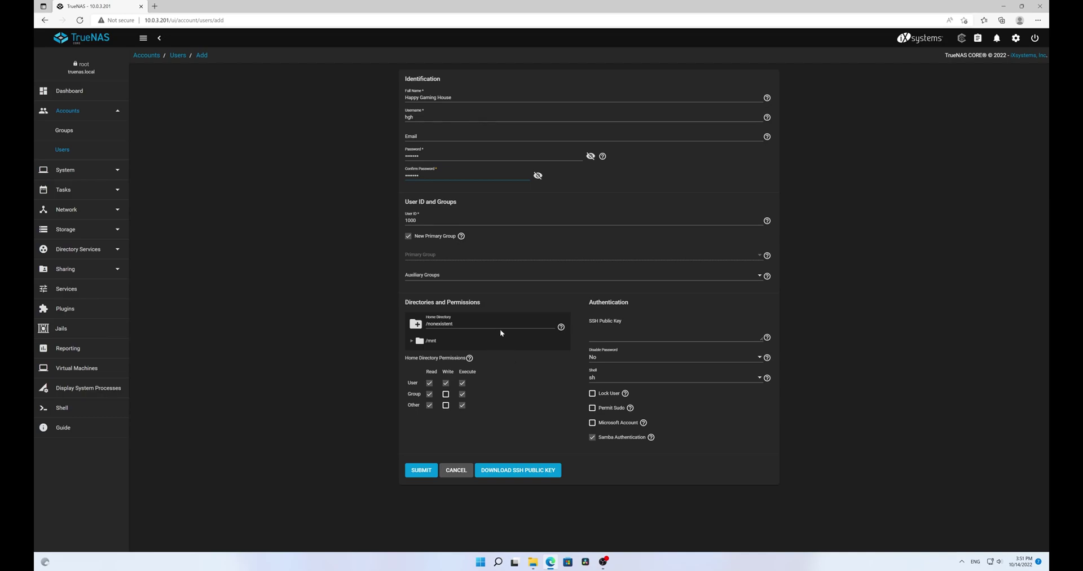
# Set the user's home directory to /mnt/HGH/The Cave and save the account.
pyautogui.click(411, 342)
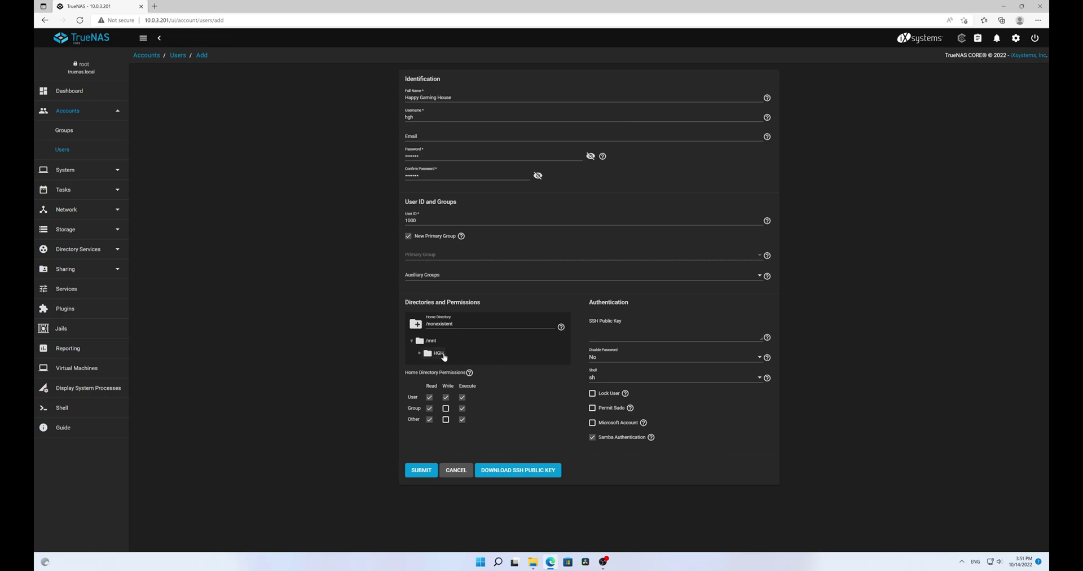
pyautogui.click(425, 471)
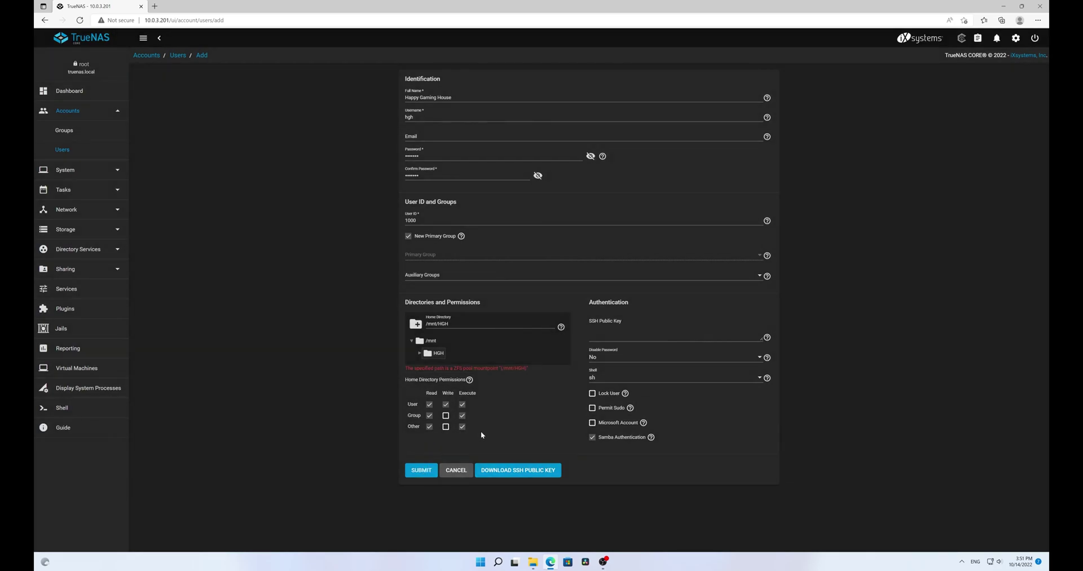
pyautogui.click(419, 353)
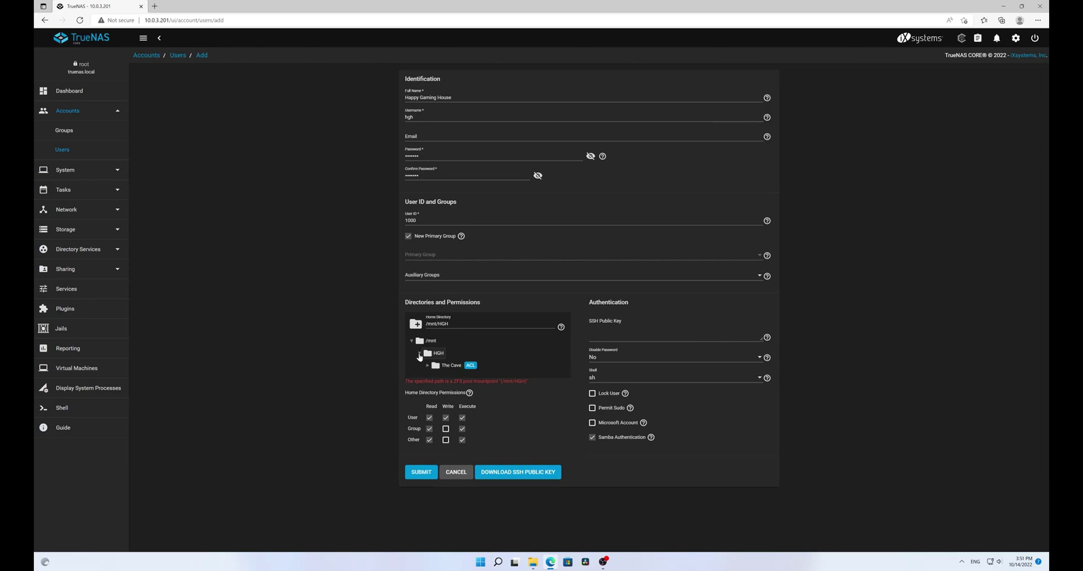
pyautogui.click(446, 365)
pyautogui.click(420, 472)
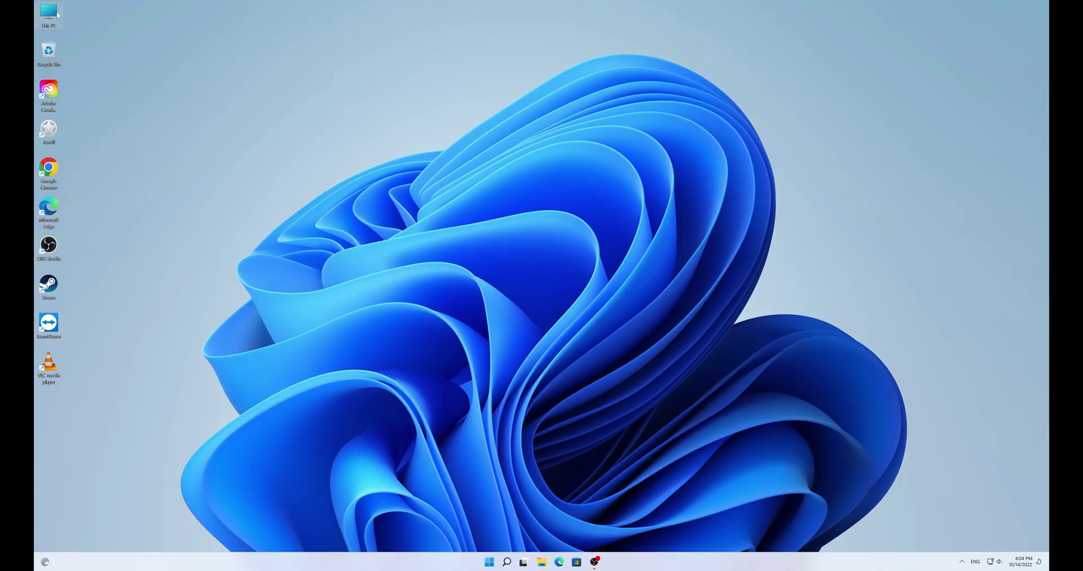
# Browse File Explorer to the NAS at \\10.0.3.201.
pyautogui.doubleClick(58, 15)
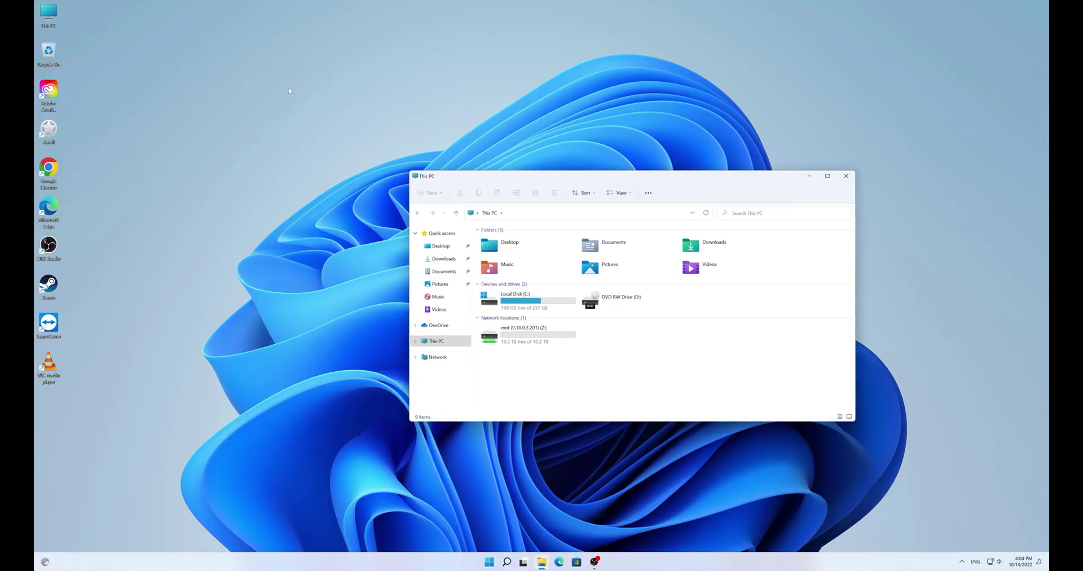
pyautogui.click(548, 216)
pyautogui.write('\\\\10.0')
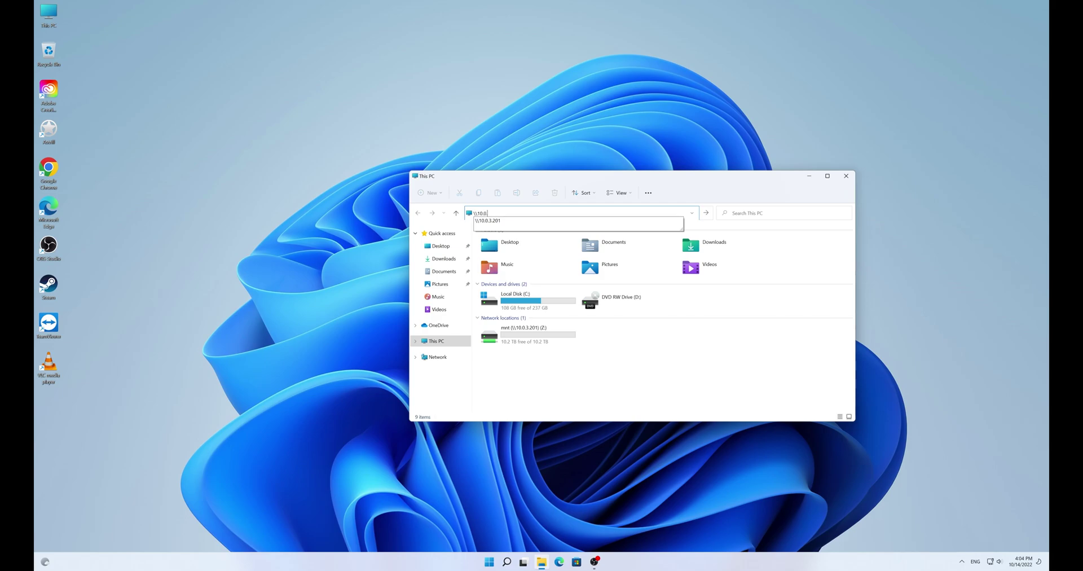
pyautogui.write('.201')
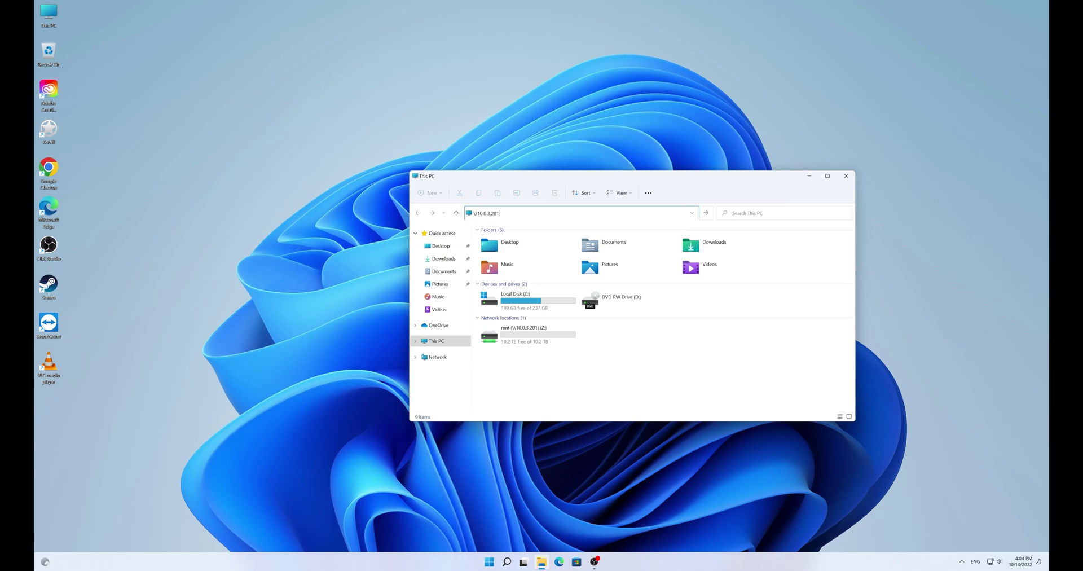
pyautogui.press('Return')
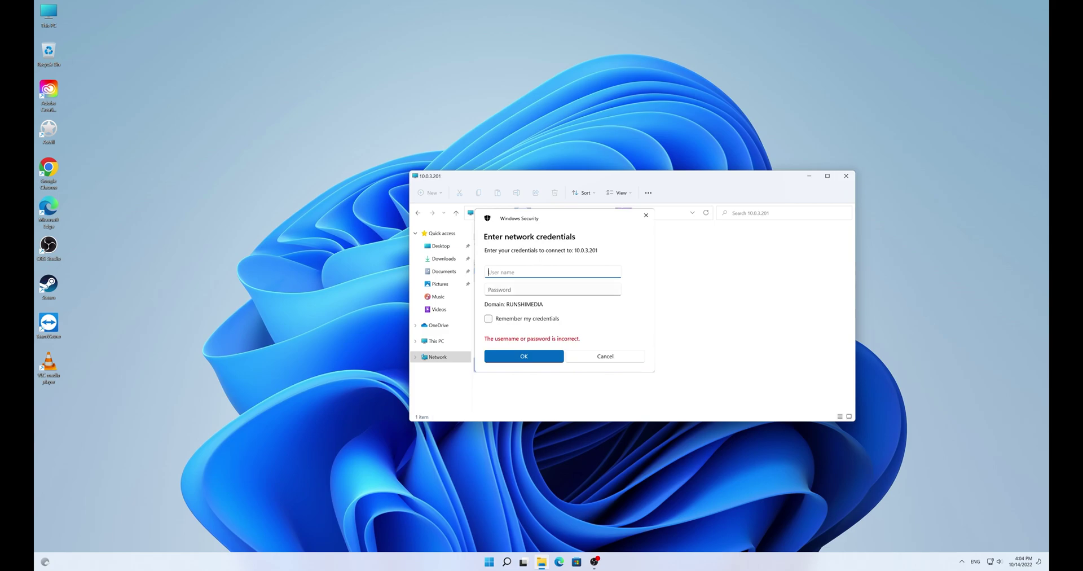
# Log in to the NAS as hgh and have Windows remember the credentials.
pyautogui.write('HG')
pyautogui.press('BackSpace')
pyautogui.press('BackSpace')
pyautogui.press('BackSpace')
pyautogui.write('h')
pyautogui.write('gh')
pyautogui.press('Tab')
pyautogui.write('•')
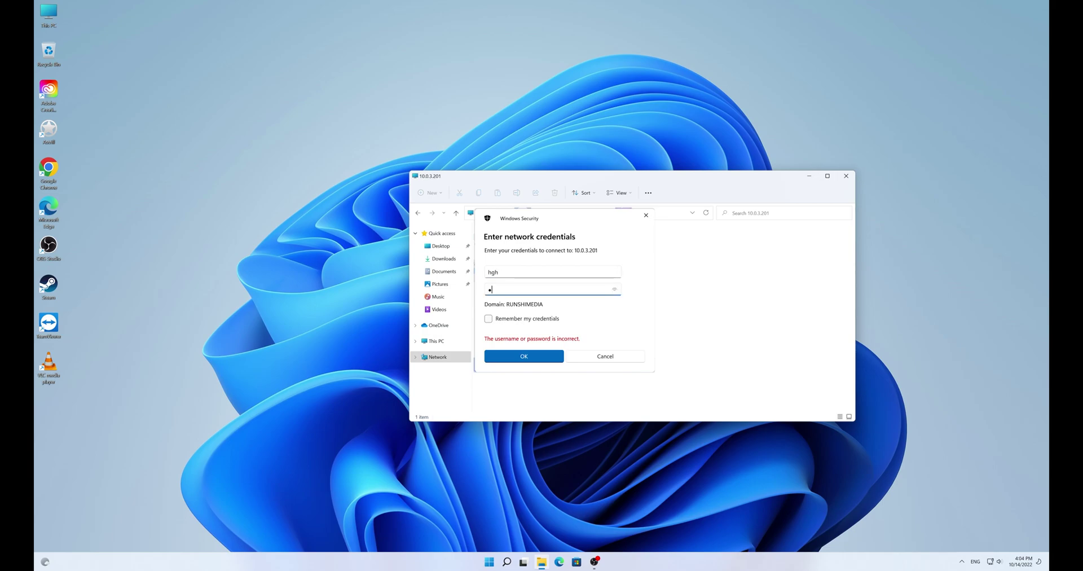
pyautogui.write('••••••')
pyautogui.click(489, 318)
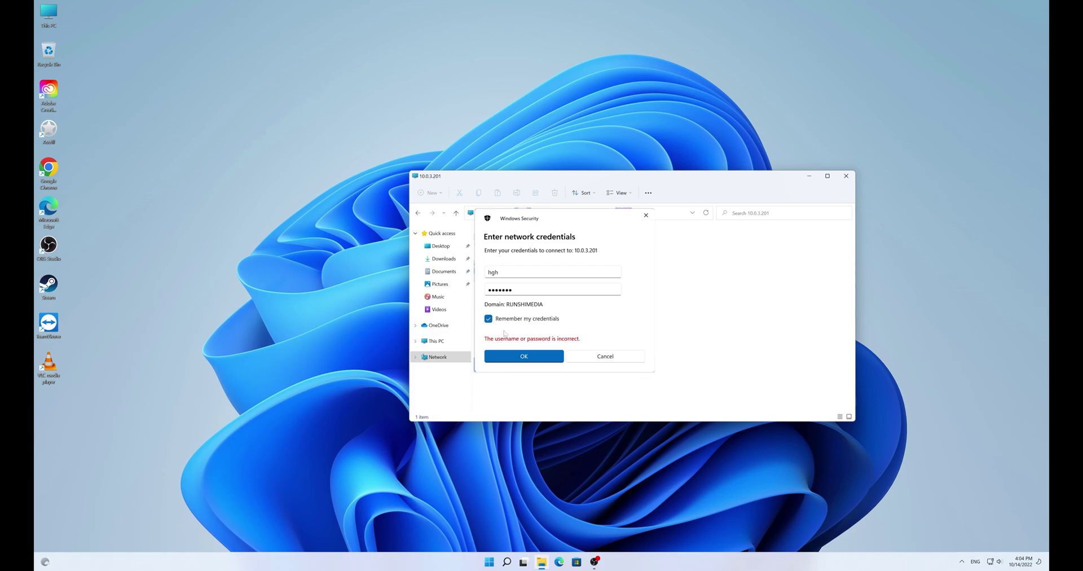
pyautogui.click(525, 356)
# Map the mnt share as network drive Y:.
pyautogui.click(418, 214)
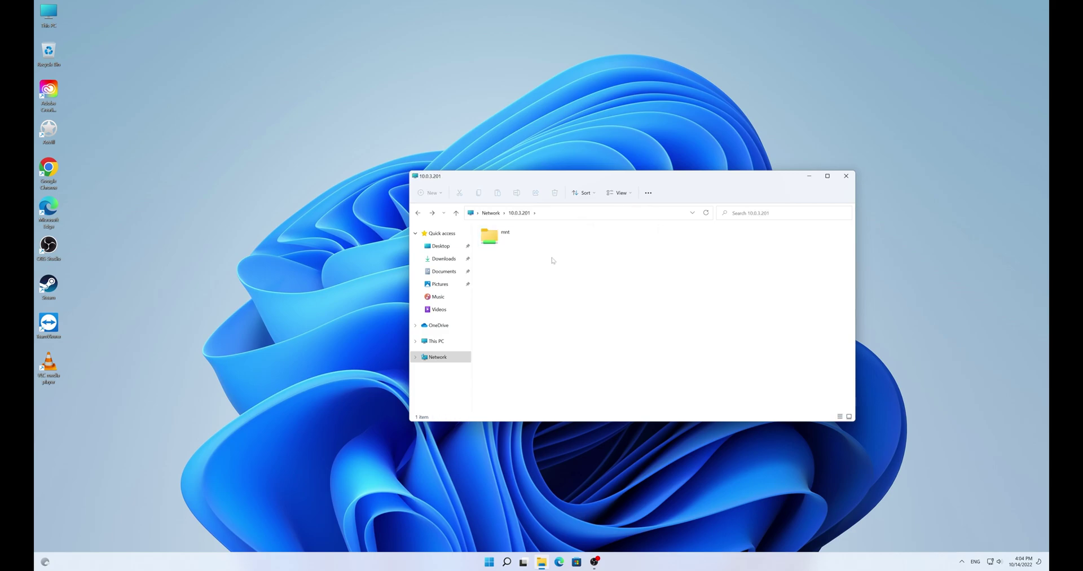
pyautogui.rightClick(504, 236)
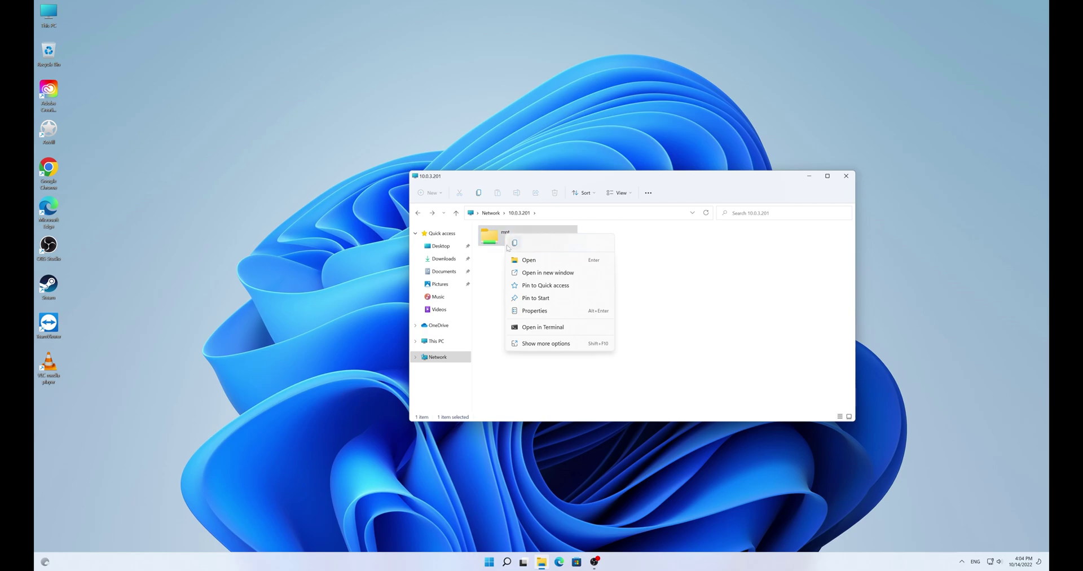
pyautogui.click(546, 343)
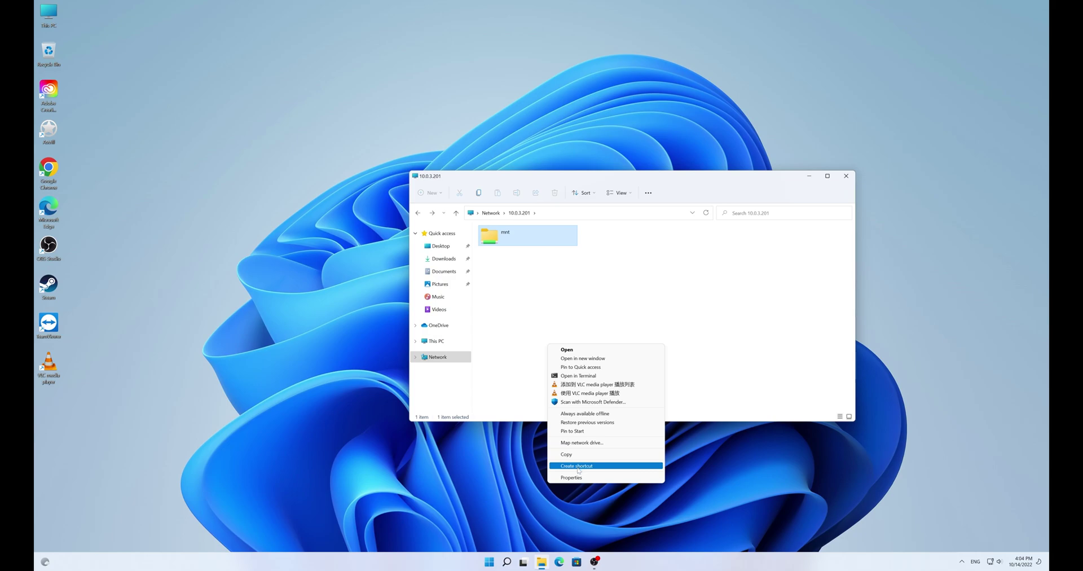
pyautogui.click(584, 442)
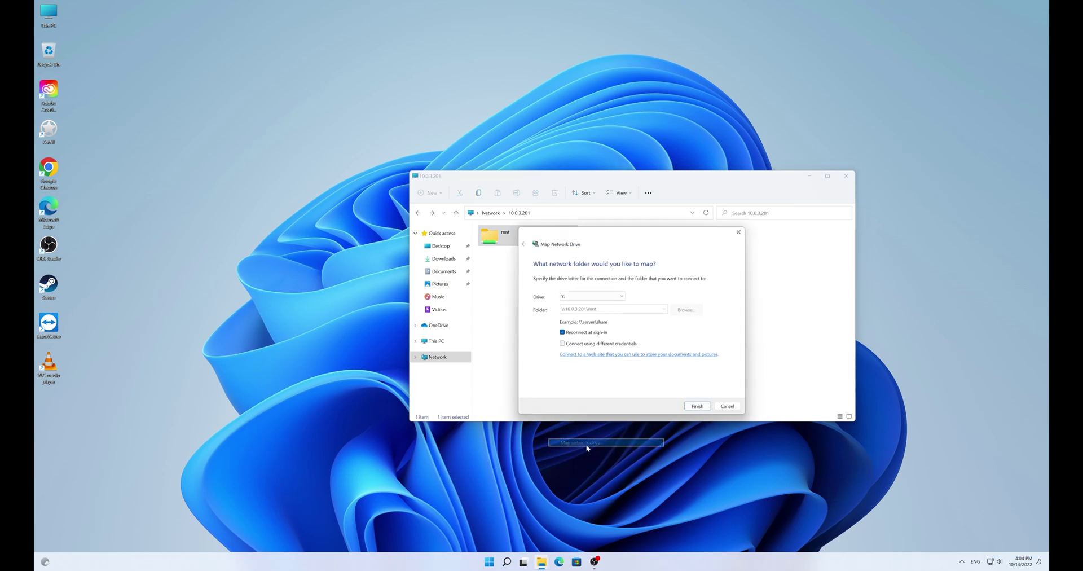
pyautogui.click(700, 409)
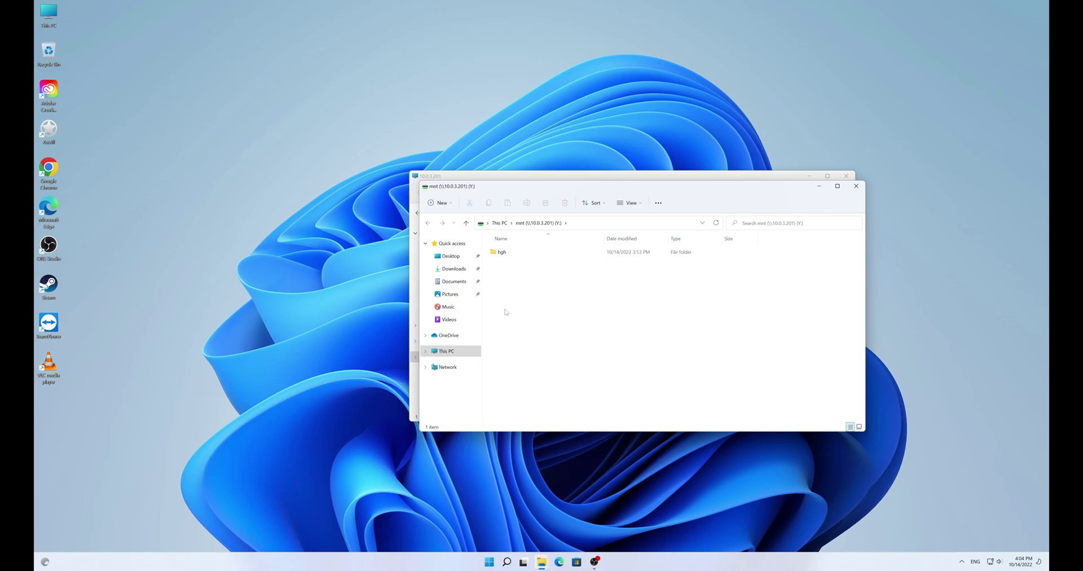